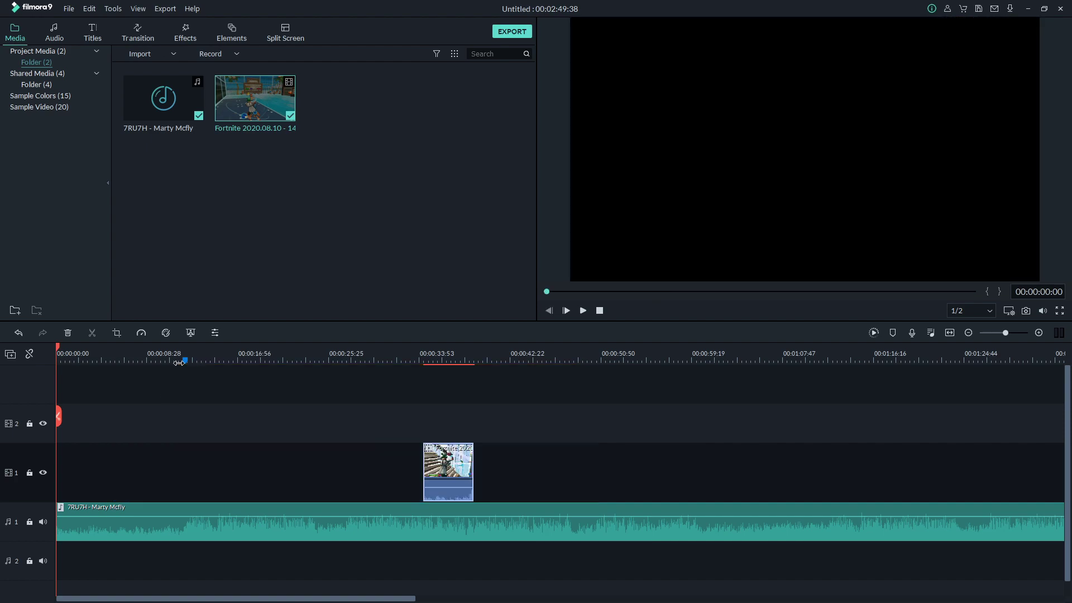
pyautogui.click(177, 355)
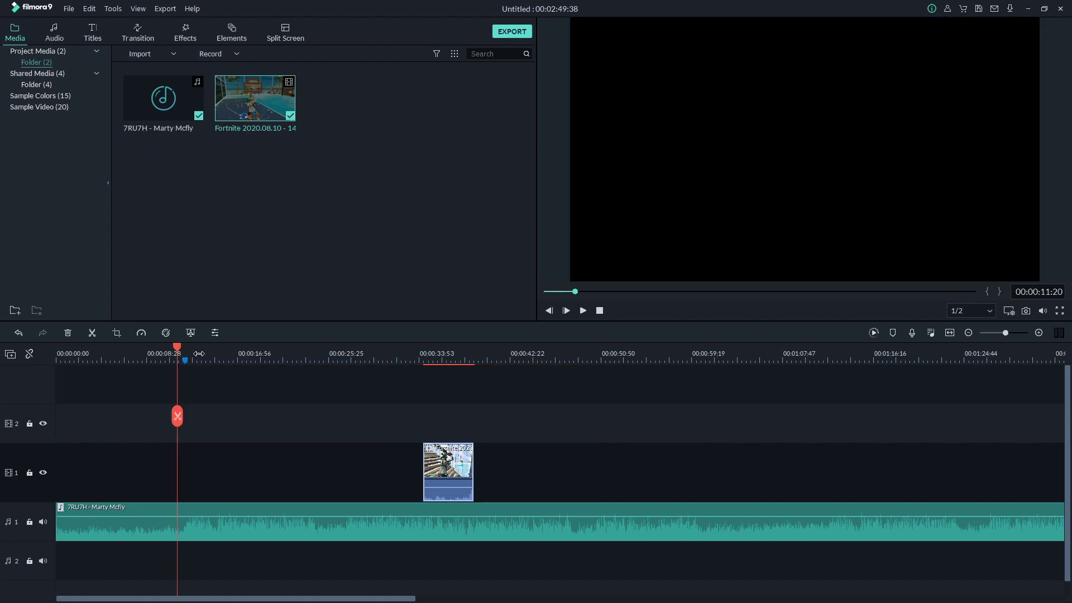
pyautogui.moveTo(177, 347); pyautogui.dragTo(159, 366)
pyautogui.press('m')
pyautogui.click(19, 332)
# Step through the gameplay clip to the elimination shot at 00:00:38:05 and mark that frame on the clip.
pyautogui.moveTo(204, 349)
pyautogui.mouseDown()
pyautogui.moveTo(287, 359)
pyautogui.moveTo(262, 386)
pyautogui.moveTo(199, 408)
pyautogui.moveTo(198, 423)
pyautogui.mouseUp()
pyautogui.click(495, 359)
pyautogui.click(478, 362)
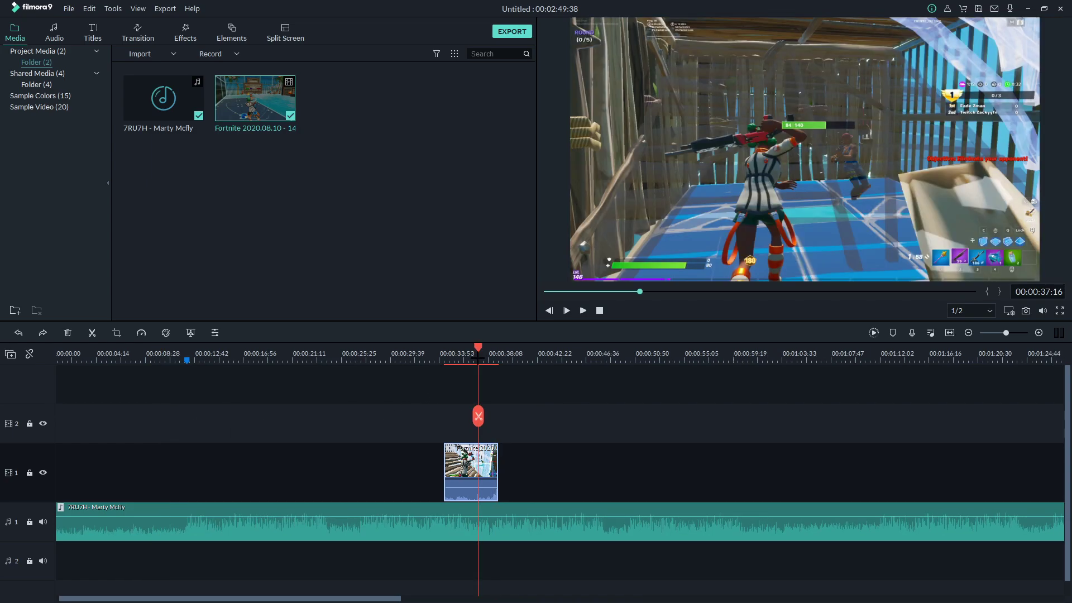
pyautogui.press('Right')
pyautogui.press('Right')
pyautogui.press('Right')
pyautogui.press('Right')
pyautogui.press('Right')
pyautogui.press('Right')
pyautogui.press('Right')
pyautogui.press('Right')
pyautogui.press('Right')
pyautogui.press('Right')
pyautogui.press('Right')
pyautogui.press('Right')
pyautogui.press('Right')
pyautogui.press('Right')
pyautogui.press('Right')
pyautogui.press('Right')
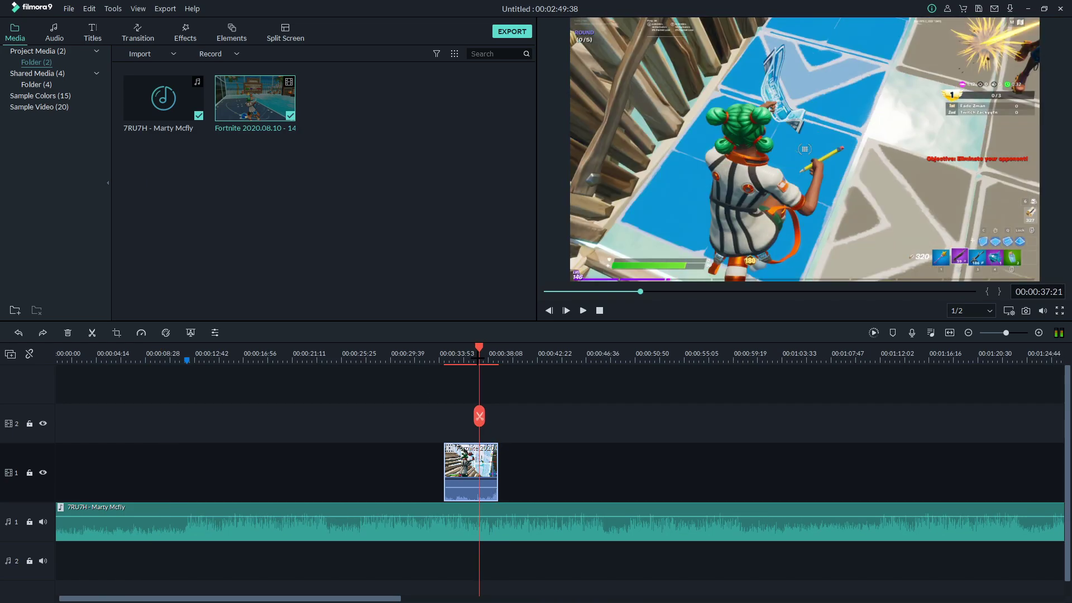
pyautogui.press('Right')
pyautogui.press('Right')
pyautogui.press('Right')
pyautogui.press('Right')
pyautogui.press('Right')
pyautogui.press('Right')
pyautogui.press('Right')
pyautogui.press('Right')
pyautogui.press('Right')
pyautogui.press('Right')
pyautogui.press('Right')
pyautogui.press('Right')
pyautogui.press('Right')
pyautogui.press('Right')
pyautogui.press('Right')
pyautogui.press('Right')
pyautogui.press('Right')
pyautogui.press('Right')
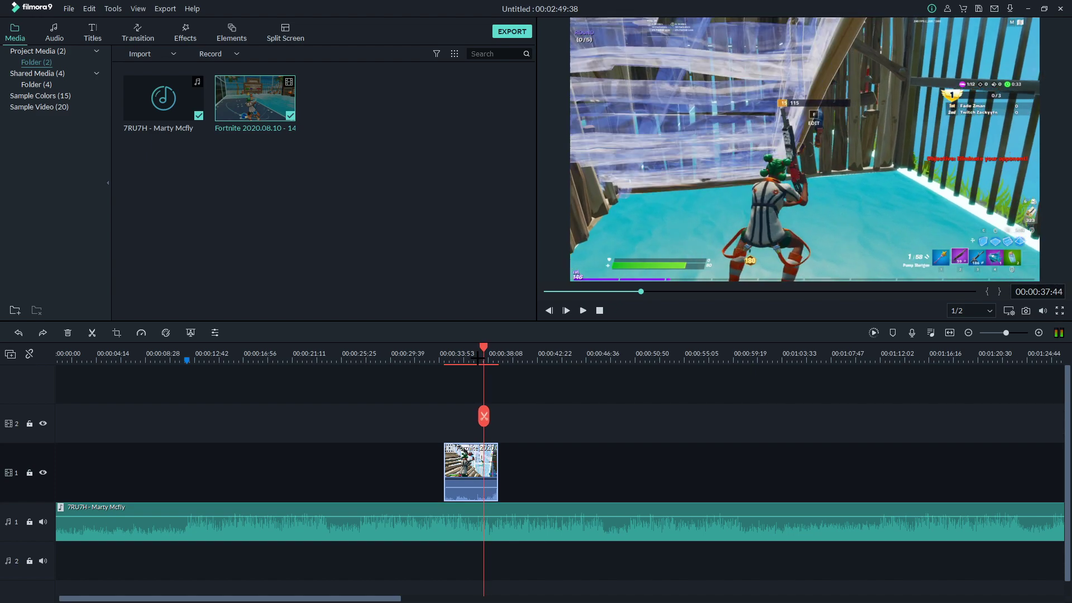
pyautogui.press('Right')
pyautogui.press('Right')
pyautogui.press('Right')
pyautogui.press('Right')
pyautogui.press('Right')
pyautogui.press('Right')
pyautogui.press('Right')
pyautogui.press('Right')
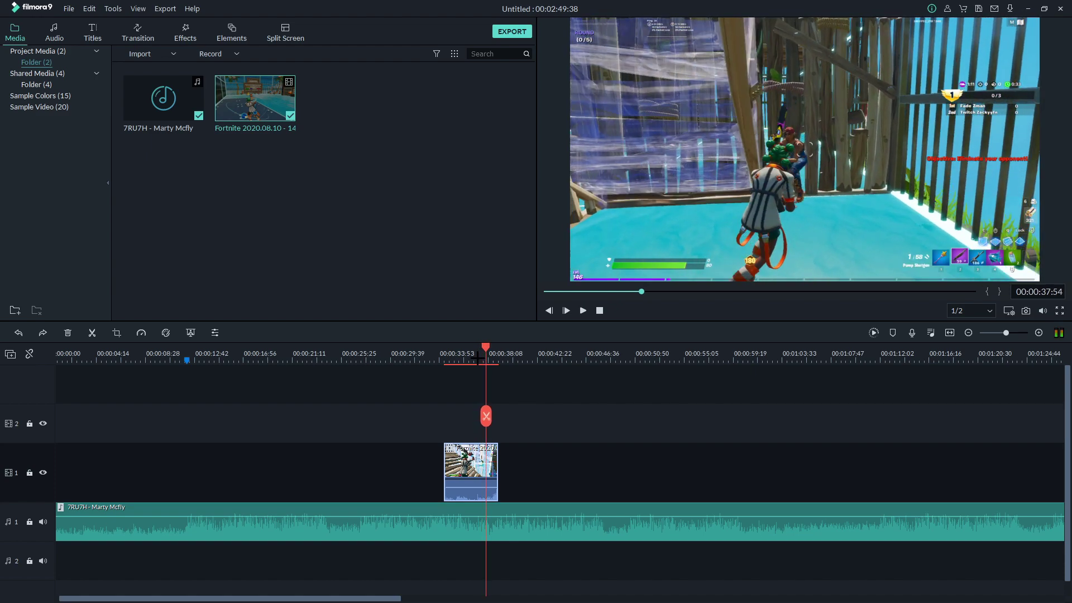
pyautogui.press('Right')
pyautogui.press('Right')
pyautogui.press('Right')
pyautogui.press('Right')
pyautogui.press('Right')
pyautogui.press('Right')
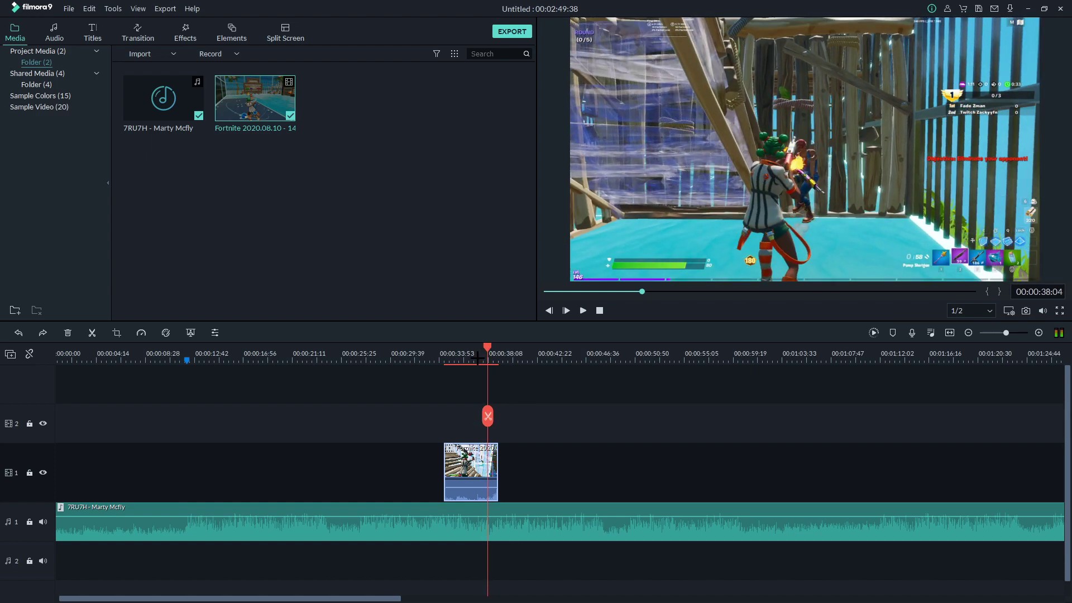
pyautogui.press('Left')
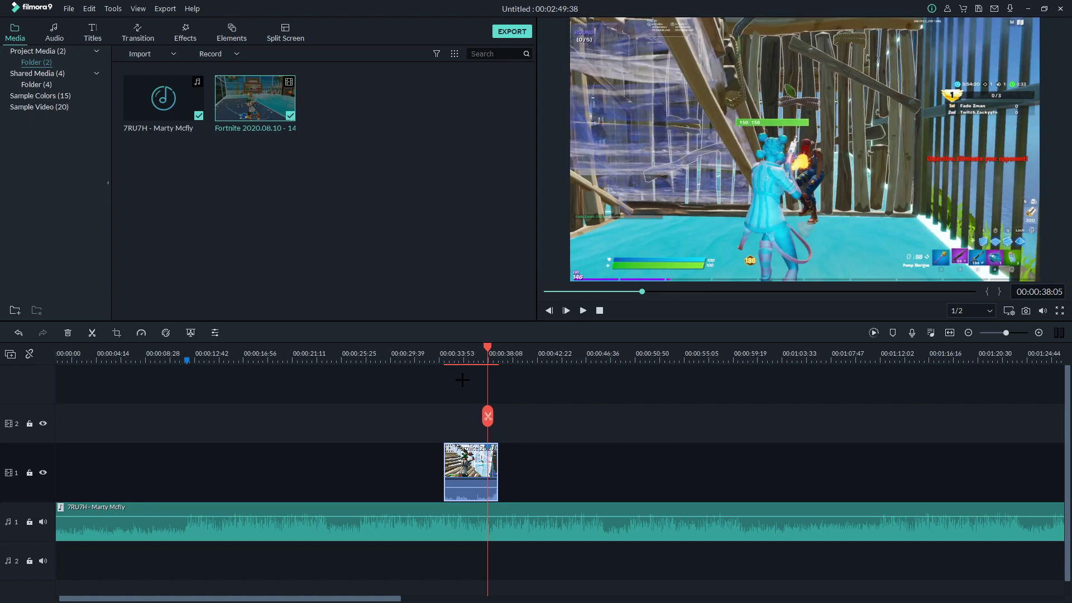
# Move the gameplay clip earlier so its shot marker lines up with the beat marker on the timeline.
pyautogui.moveTo(472, 472); pyautogui.dragTo(183, 469)
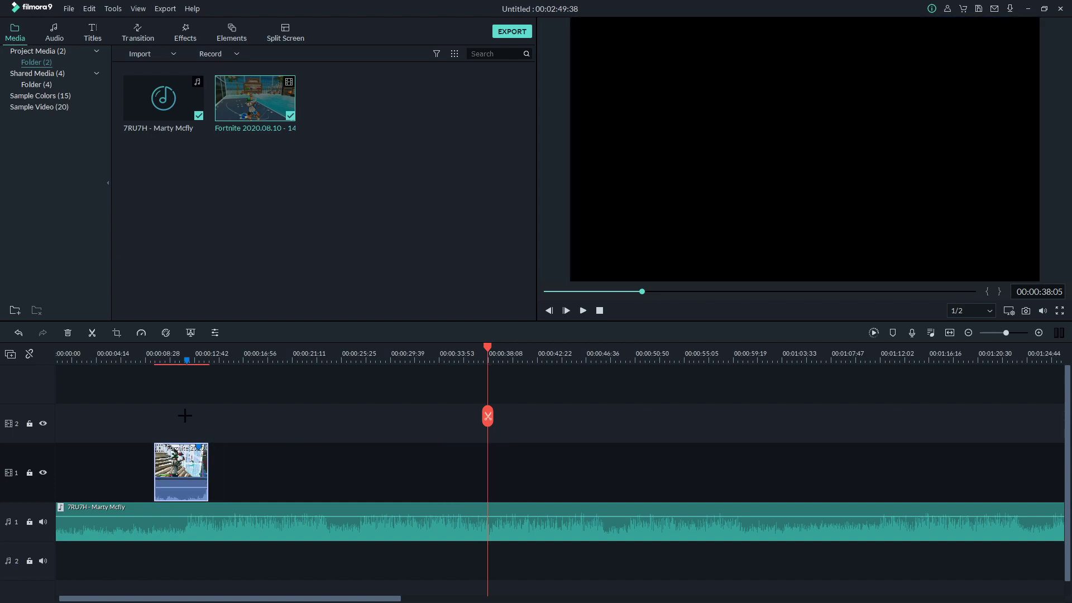
pyautogui.click(160, 349)
pyautogui.scroll(4, 270, 363)
pyautogui.moveTo(401, 472); pyautogui.dragTo(351, 473)
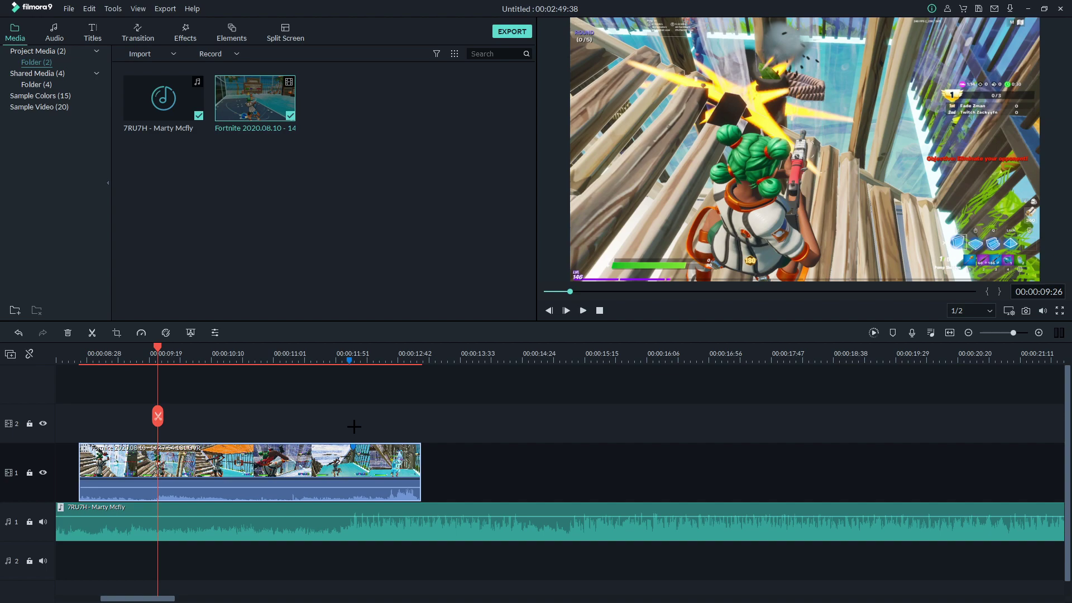
# Play the clip against the music and fine-tune its position so its marker sits exactly on the beat marker.
pyautogui.press('space')
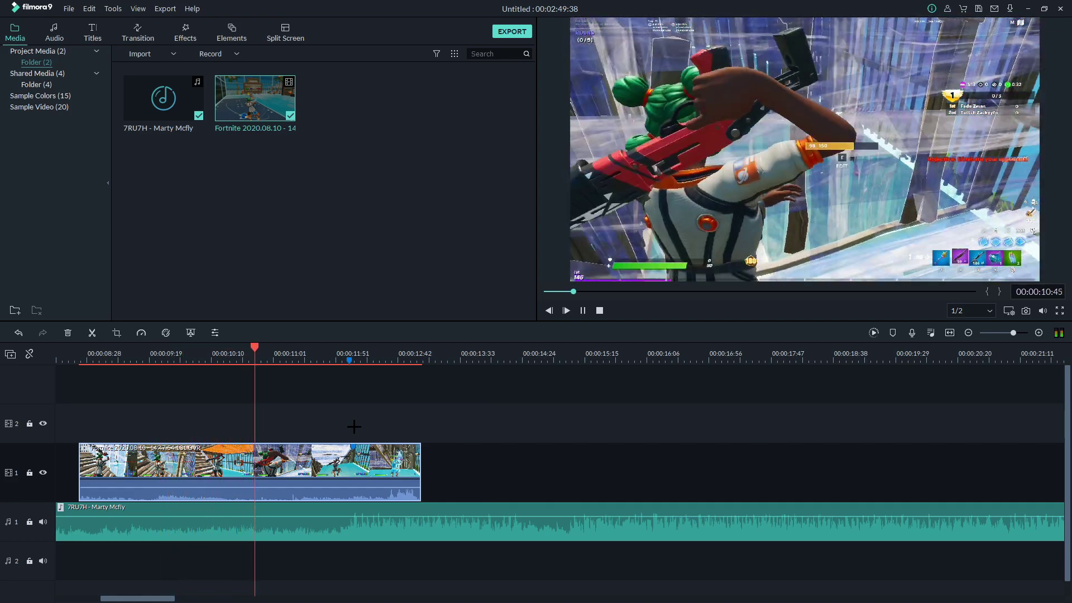
pyautogui.press('space')
pyautogui.moveTo(333, 352); pyautogui.dragTo(464, 407)
pyautogui.moveTo(458, 468); pyautogui.dragTo(441, 472)
pyautogui.press('space')
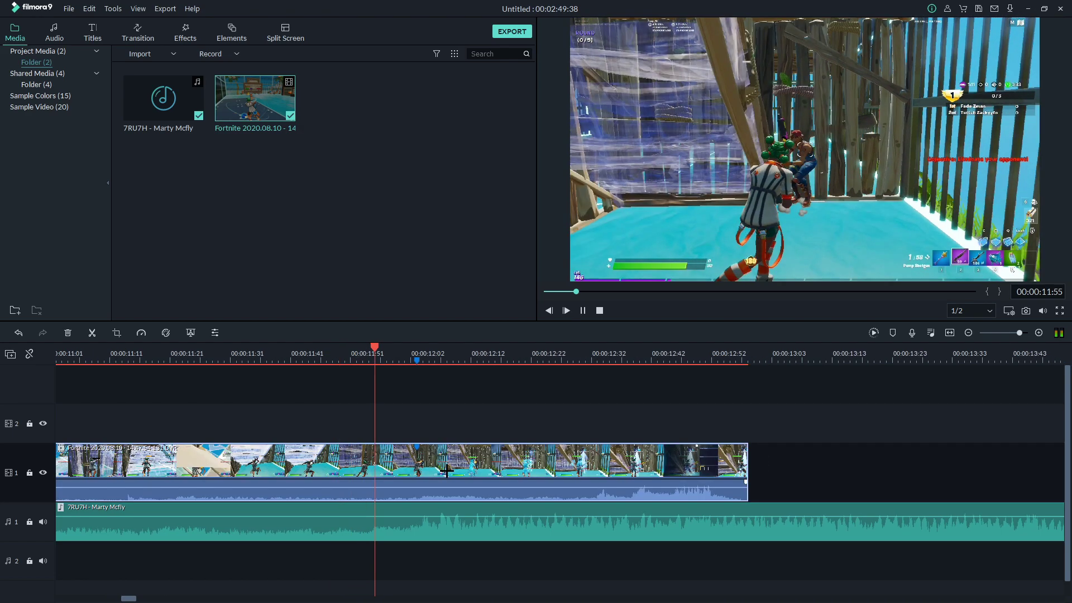
pyautogui.press('space')
# Split the gameplay clip at the beat marker and apply the Pixelated Edges effect to the part after it.
pyautogui.click(416, 358)
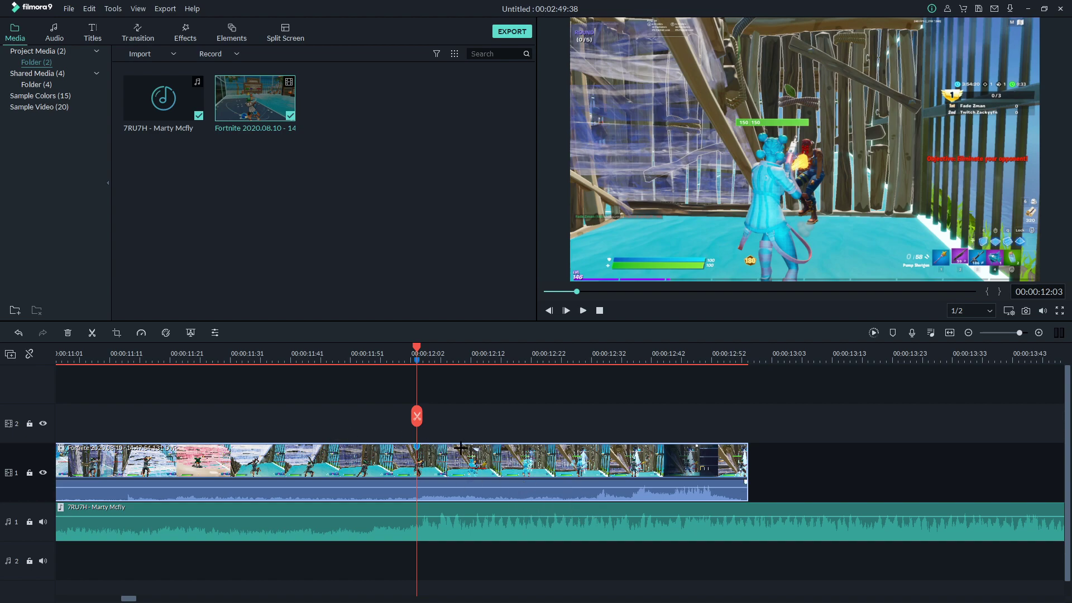
pyautogui.click(97, 334)
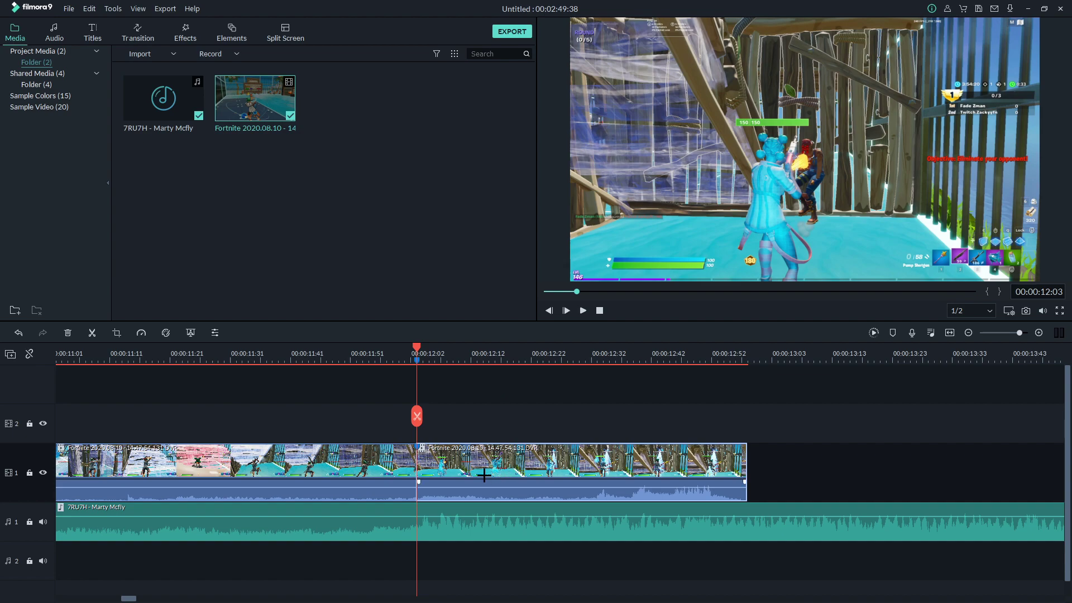
pyautogui.click(188, 41)
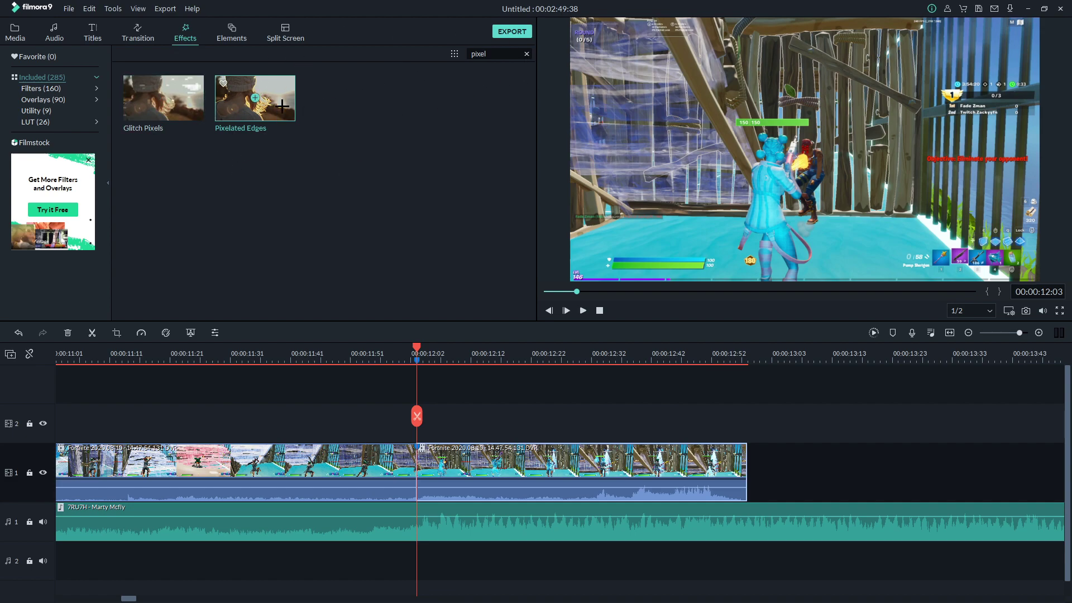
pyautogui.moveTo(282, 105); pyautogui.dragTo(492, 463)
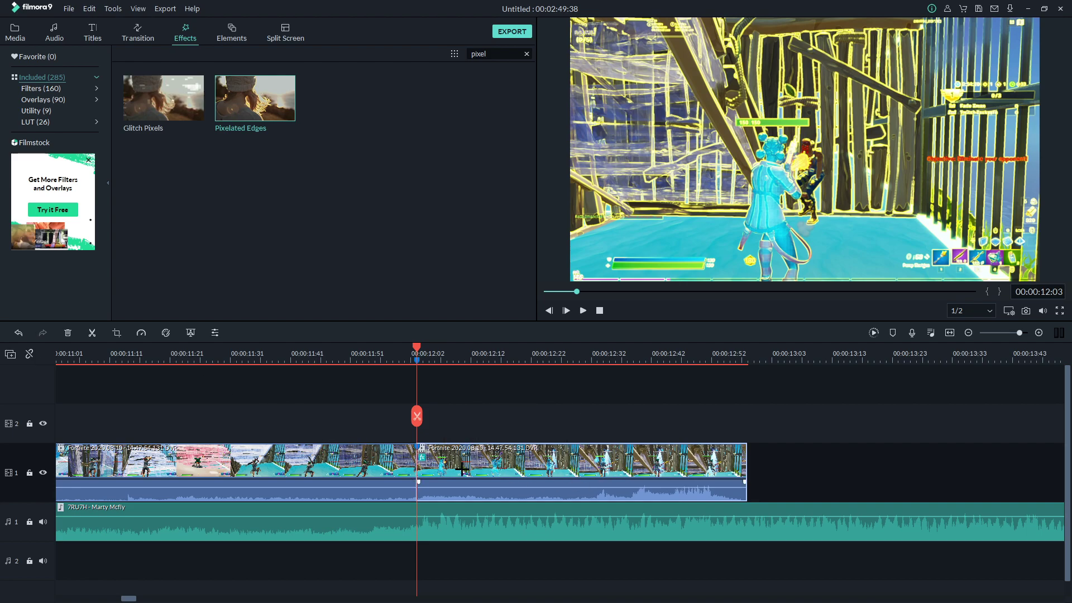
# Detach the audio from the segment after the beat, slow its video to 0.50x, and preview it.
pyautogui.rightClick(546, 462)
pyautogui.click(581, 320)
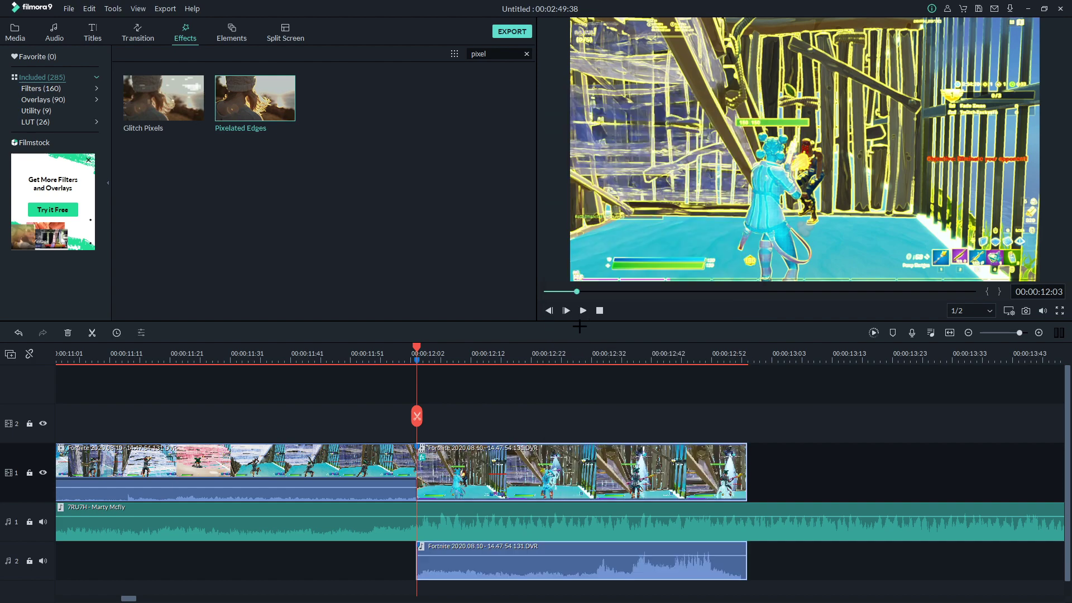
pyautogui.click(140, 333)
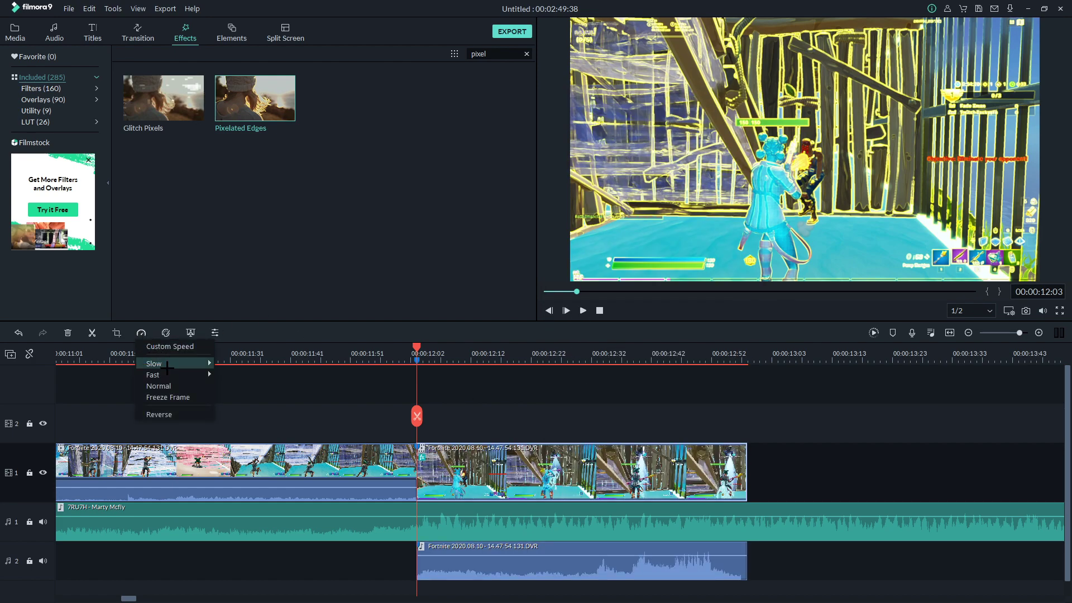
pyautogui.moveTo(207, 360)
pyautogui.click(249, 363)
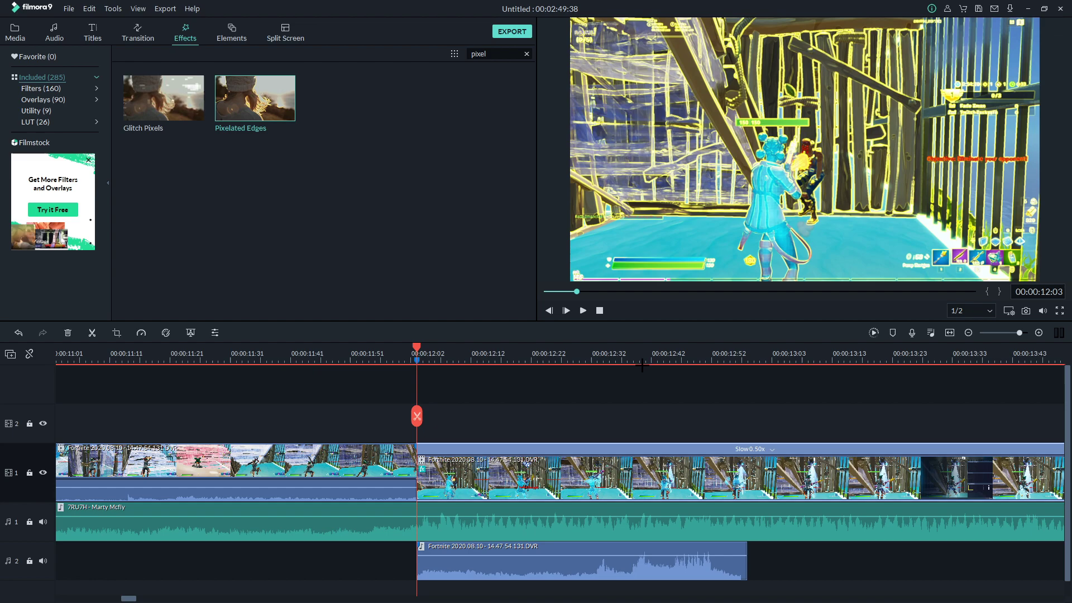
pyautogui.scroll(-4, 503, 365)
pyautogui.press('space')
pyautogui.press('space')
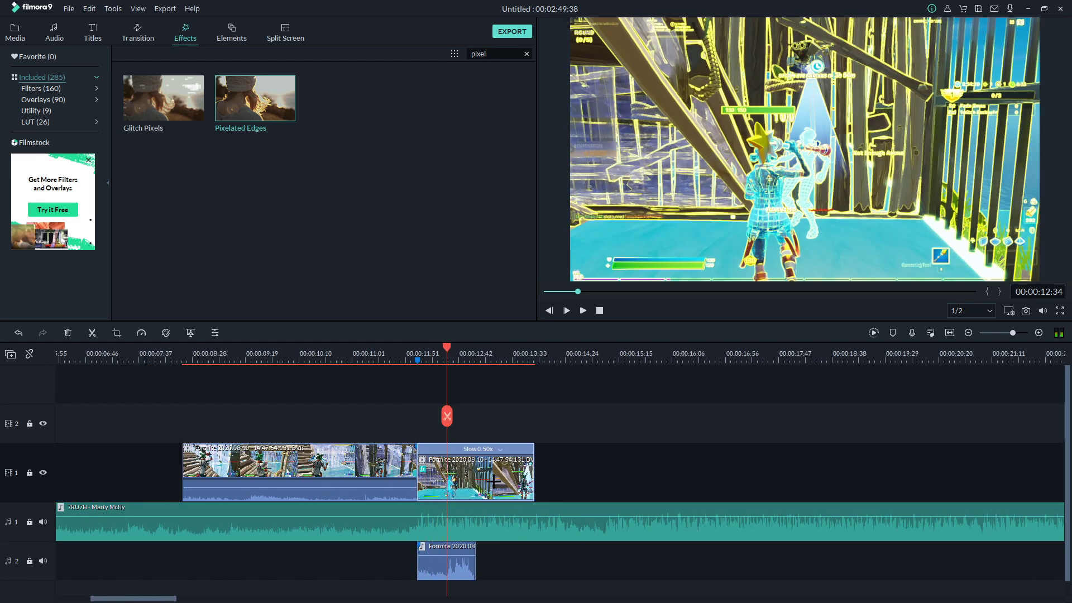
pyautogui.moveTo(447, 349); pyautogui.dragTo(423, 349)
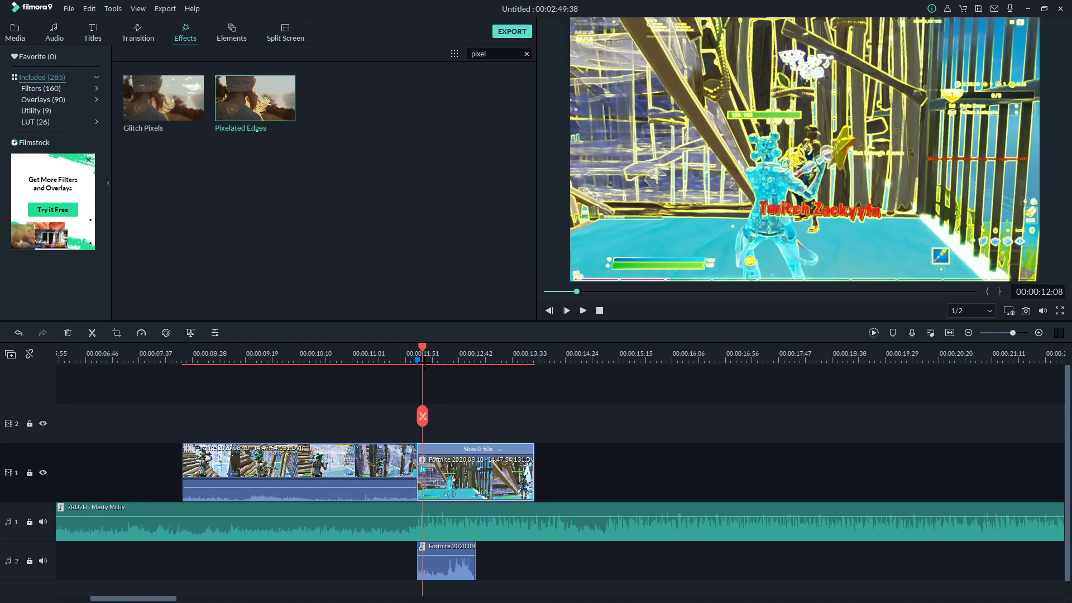
# Duplicate the slowed segment and place the copy on video track 2 directly above the original.
pyautogui.scroll(1, 484, 363)
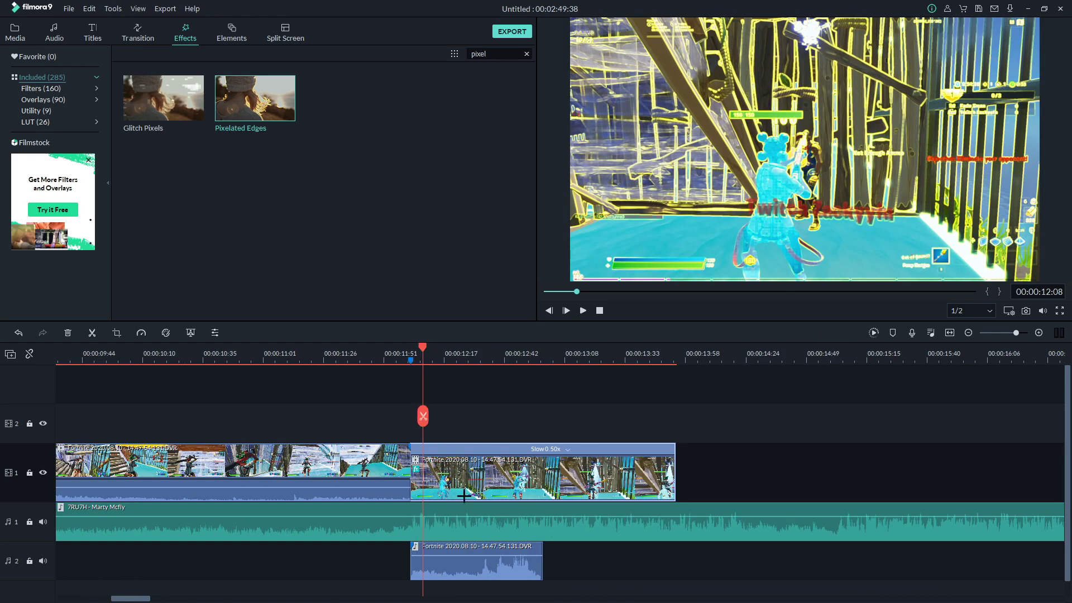
pyautogui.rightClick(546, 489)
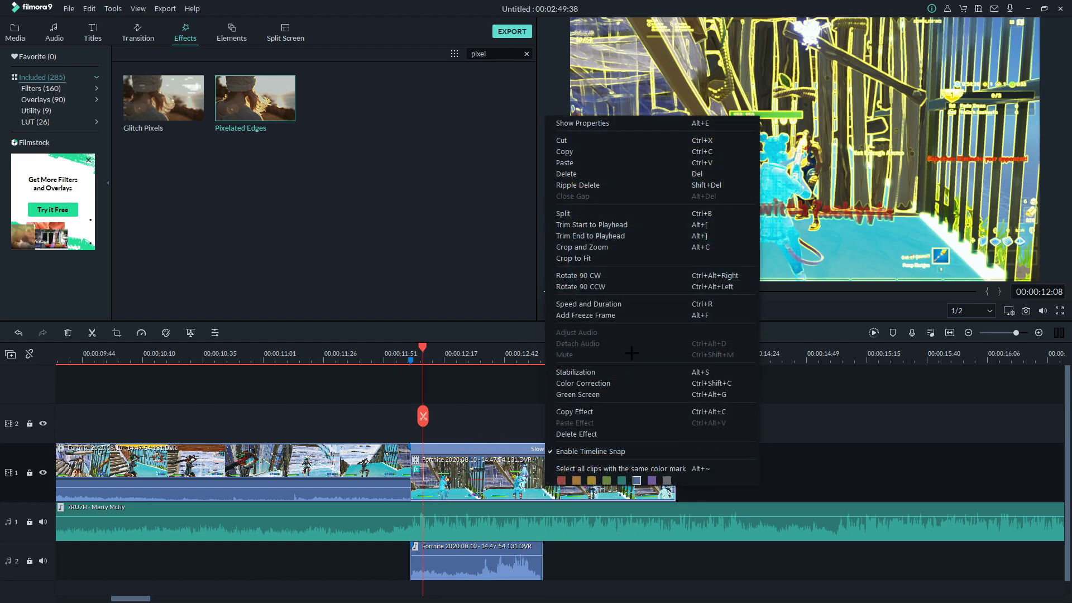
pyautogui.click(590, 149)
pyautogui.click(717, 354)
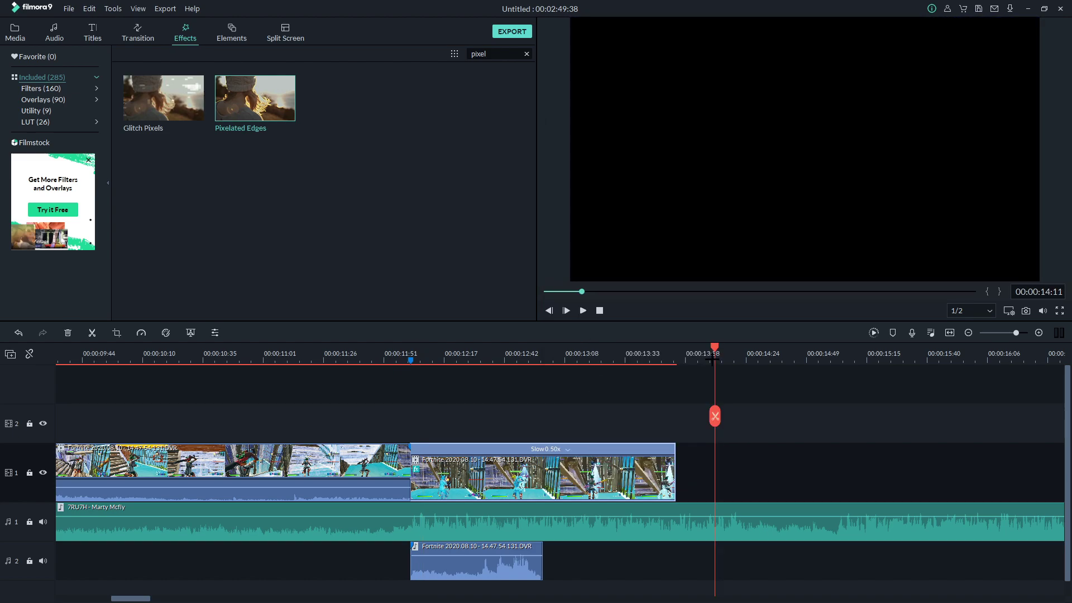
pyautogui.hotkey('ctrl', 'v')
pyautogui.moveTo(819, 451); pyautogui.dragTo(526, 411)
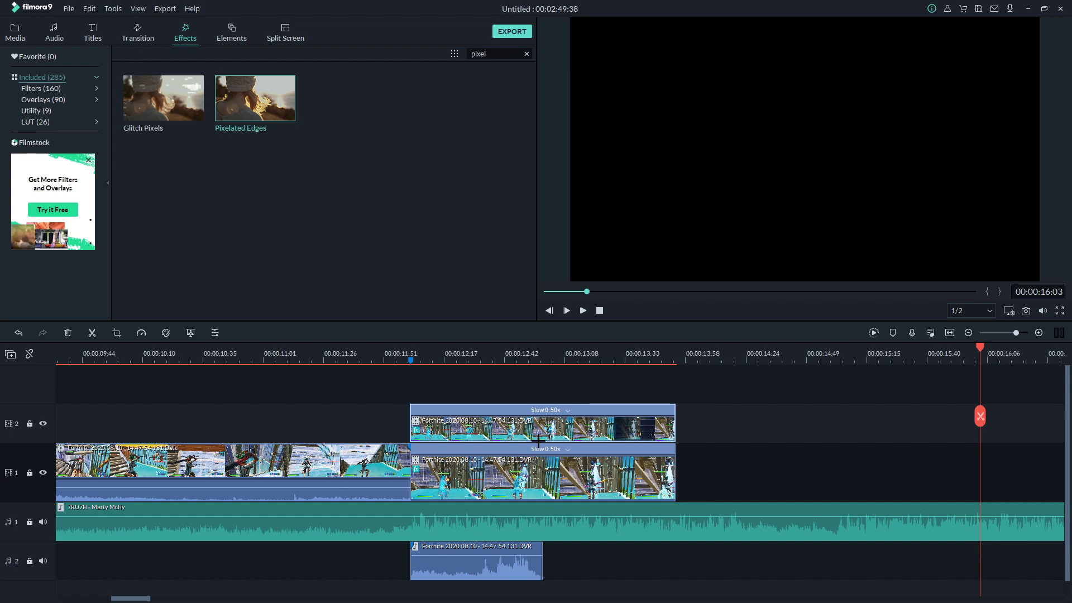
# Set the blending mode of both stacked slow-motion clips to Difference.
pyautogui.doubleClick(505, 416)
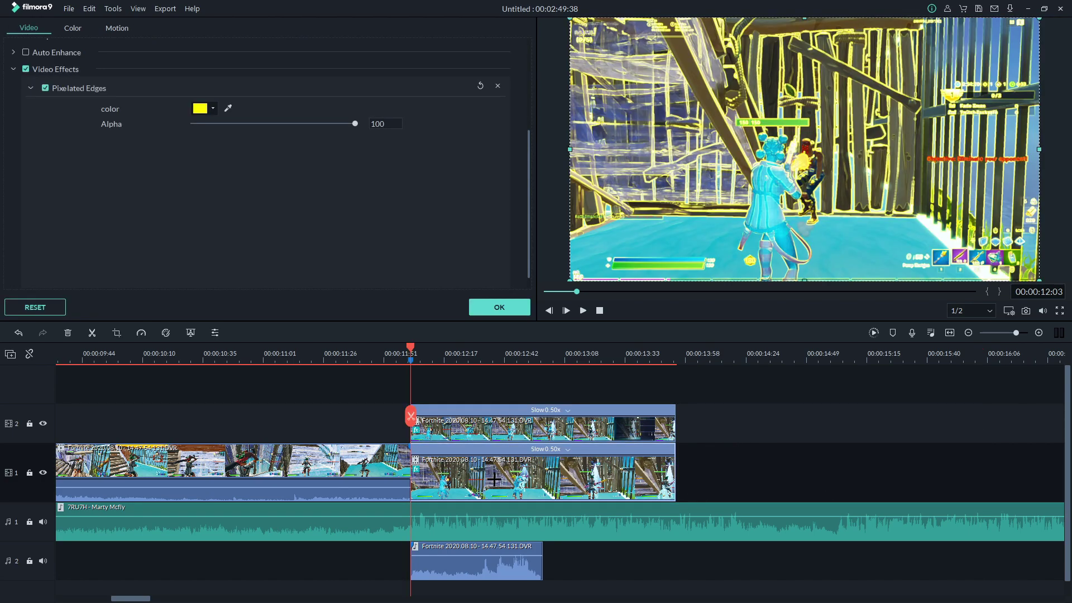
pyautogui.scroll(3, 32, 146)
pyautogui.click(211, 90)
pyautogui.scroll(-4, 240, 162)
pyautogui.scroll(-1, 240, 162)
pyautogui.click(235, 174)
pyautogui.click(509, 420)
pyautogui.click(228, 92)
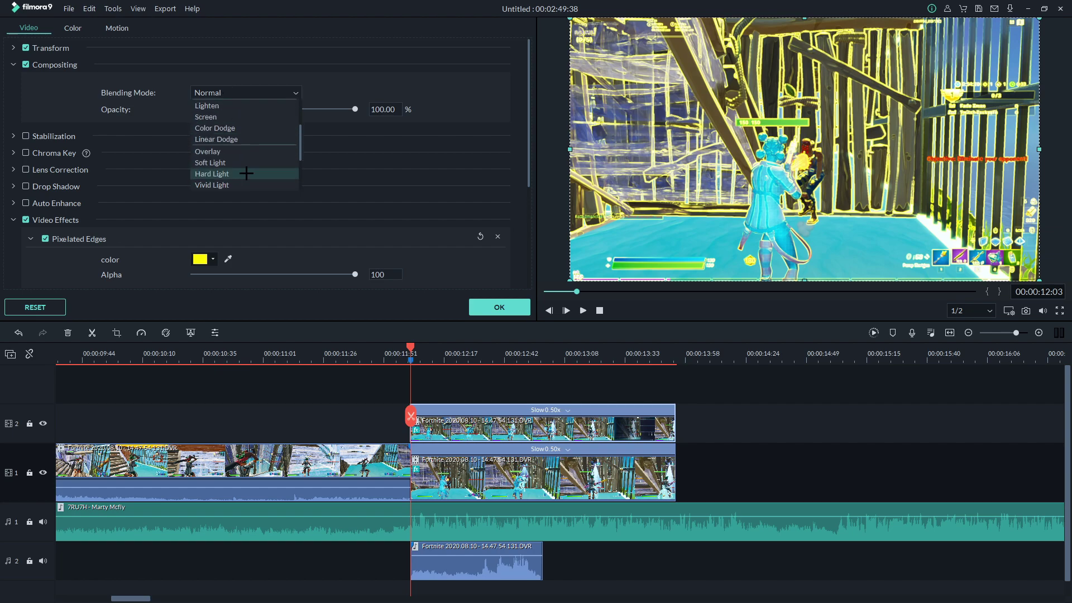
pyautogui.scroll(-5, 247, 174)
pyautogui.click(243, 174)
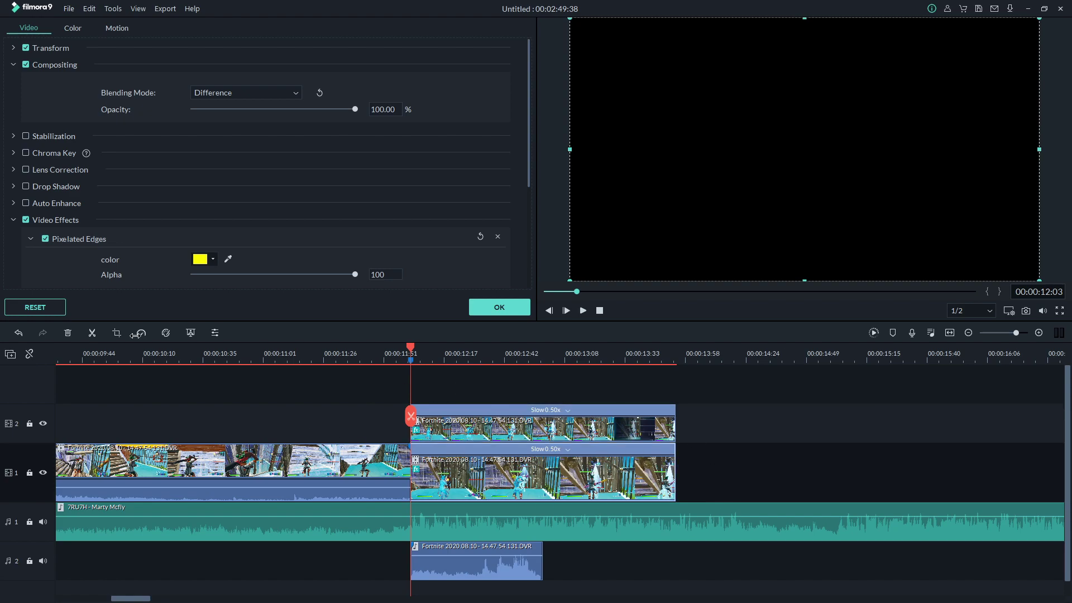
# Disable the Pixelated Edges effect on the lower clip and apply the change.
pyautogui.scroll(-3, 46, 236)
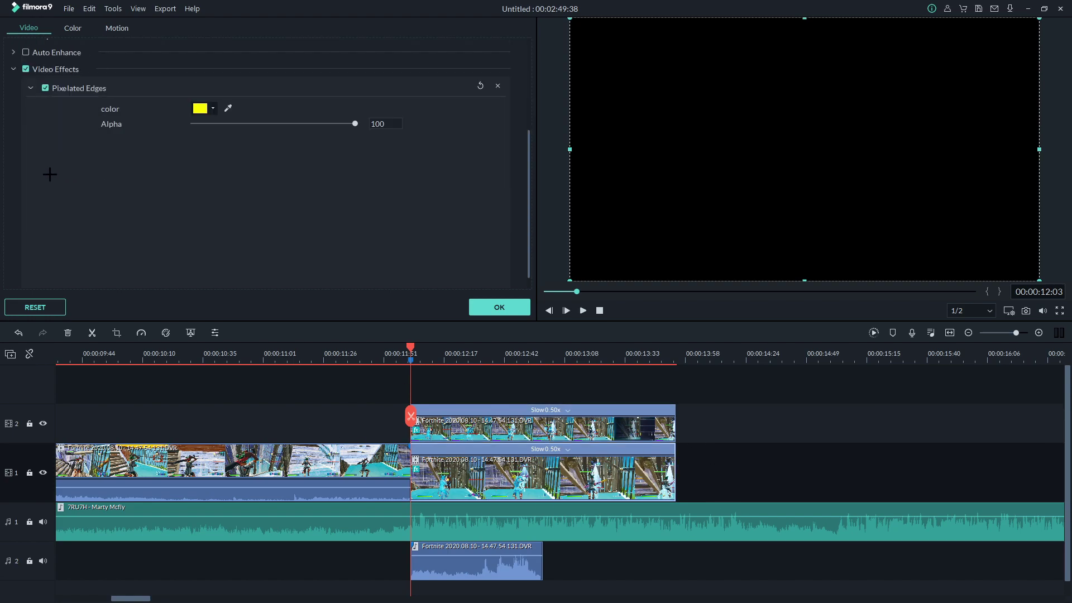
pyautogui.click(44, 88)
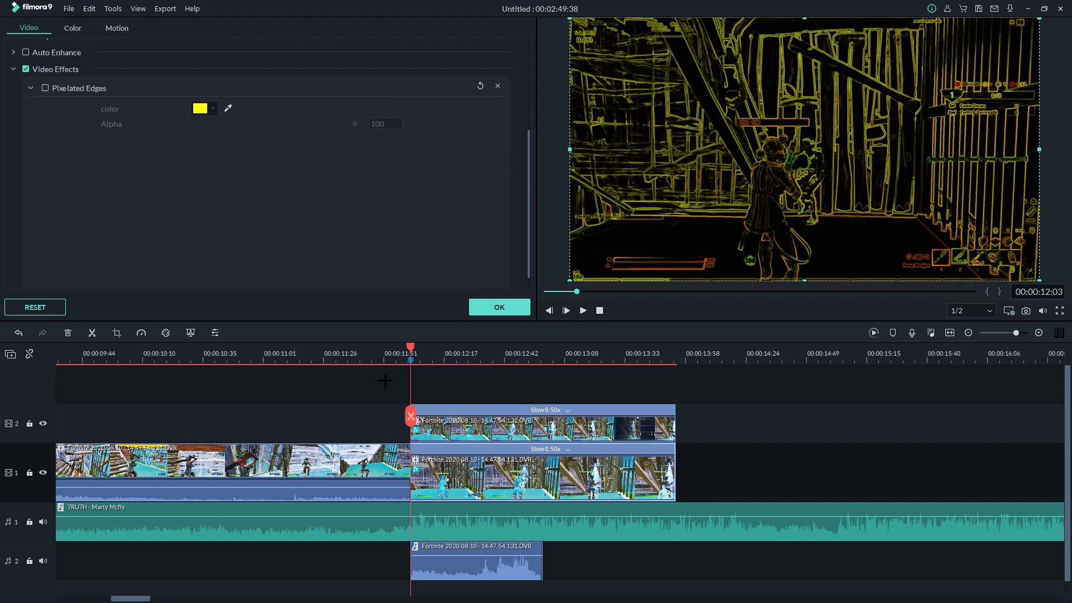
pyautogui.click(486, 308)
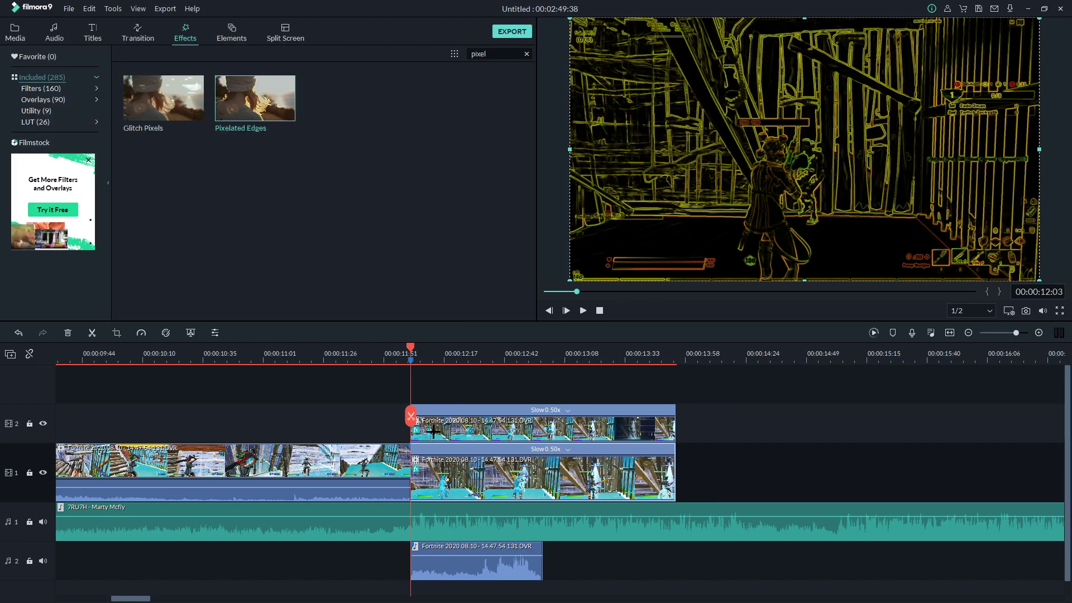
# Change the Pixelated Edges color of the upper clip to dark red and apply it.
pyautogui.doubleClick(474, 432)
pyautogui.click(201, 107)
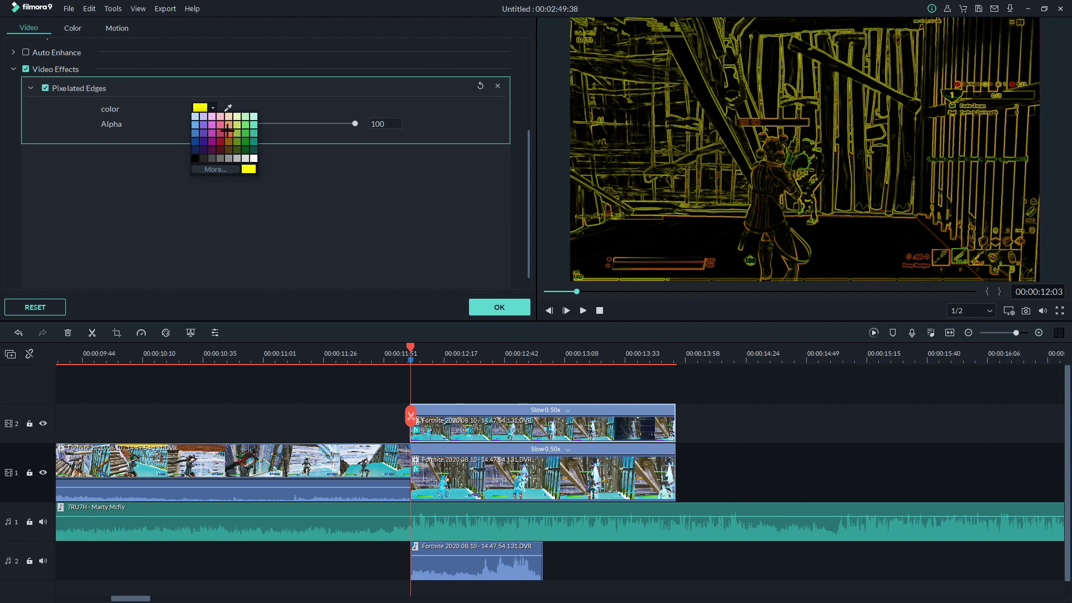
pyautogui.click(220, 141)
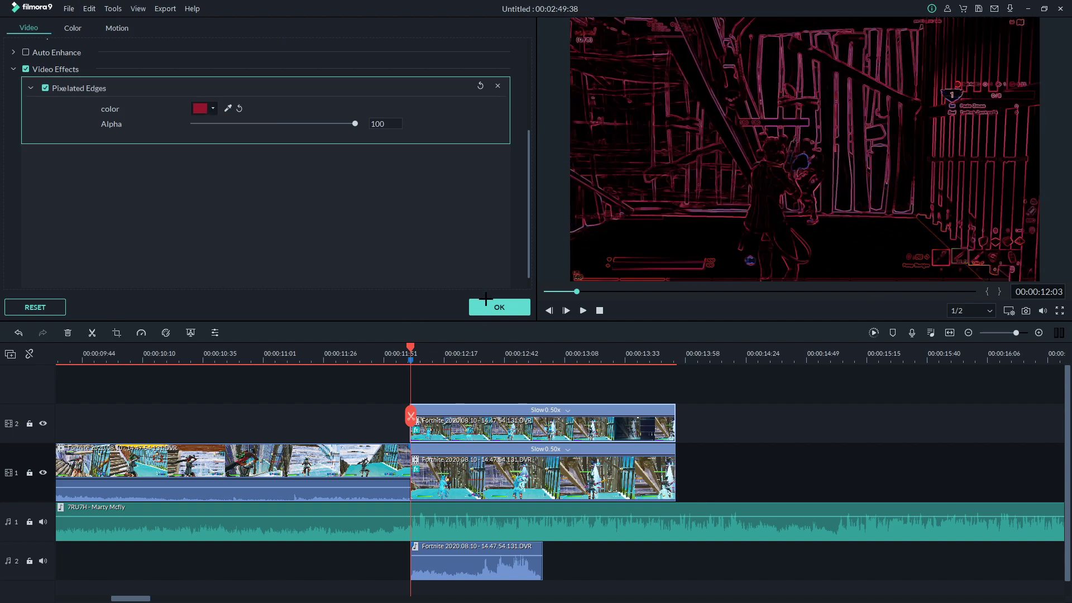
pyautogui.click(485, 304)
# Split the upper clip into short segments, cutting at 00:00:12:17, at 00:00:12:49 and about midway between them.
pyautogui.moveTo(410, 350); pyautogui.dragTo(446, 393)
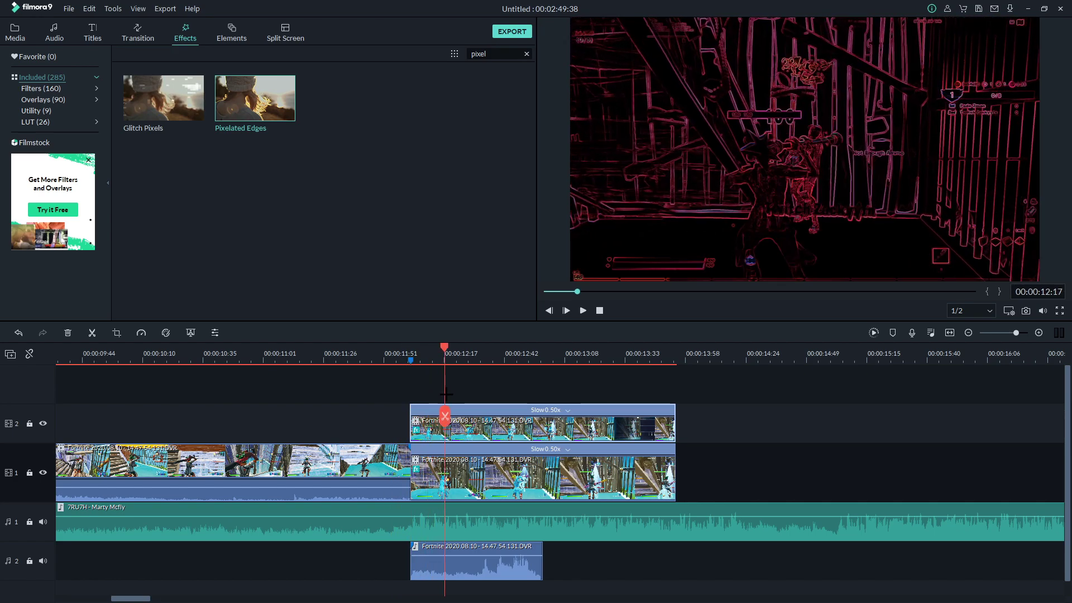
pyautogui.click(445, 416)
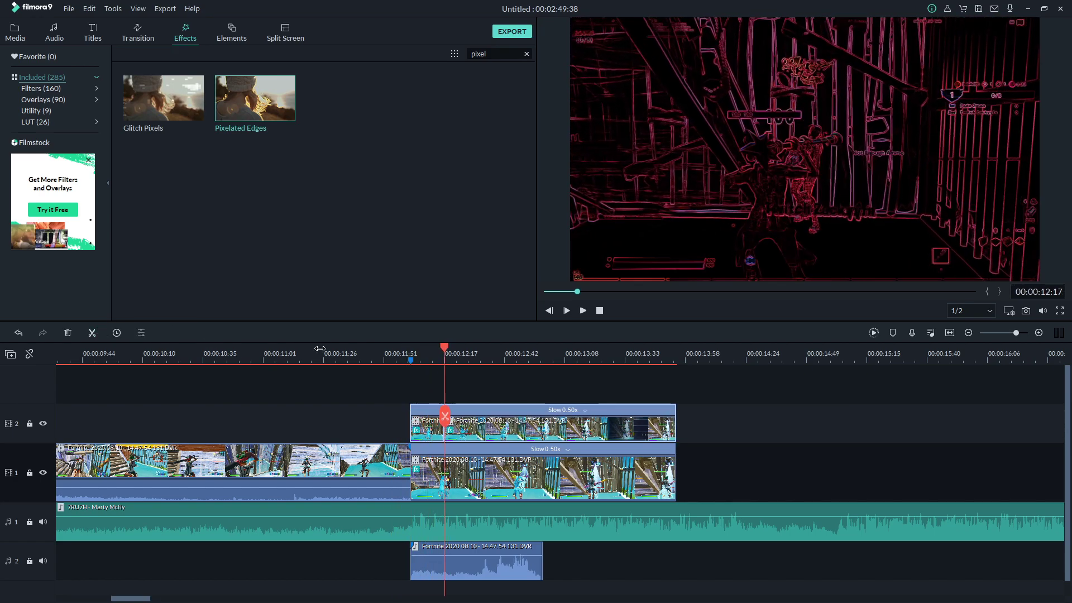
pyautogui.moveTo(448, 353); pyautogui.dragTo(521, 353)
pyautogui.click(93, 332)
pyautogui.click(92, 332)
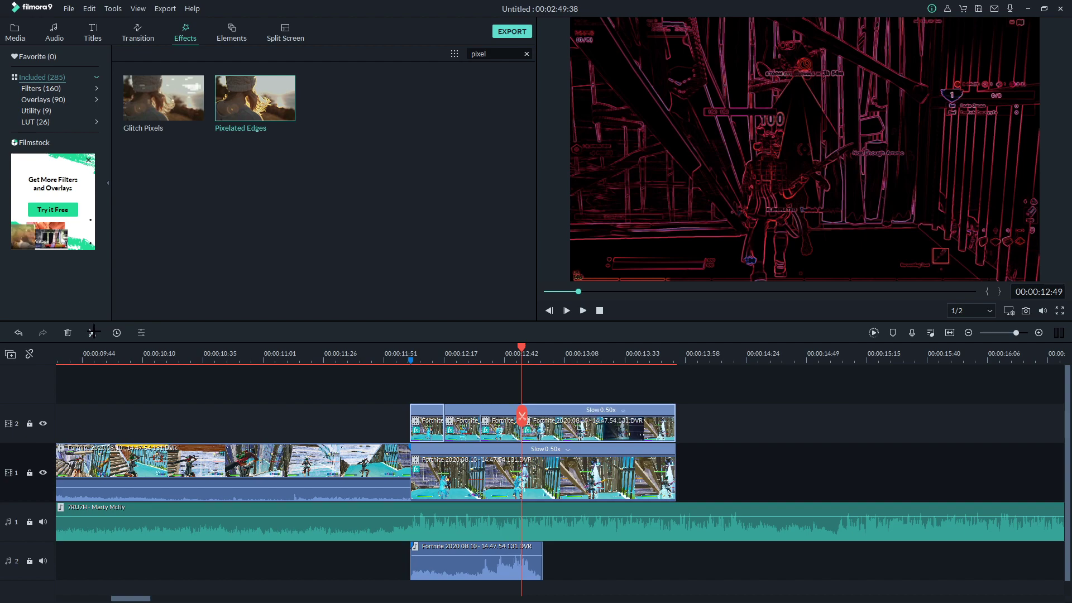
# Split the rest of the upper clip at 00:00:13:06, at 00:00:13:22 and at about 00:00:13:37.
pyautogui.moveTo(522, 345); pyautogui.dragTo(560, 349)
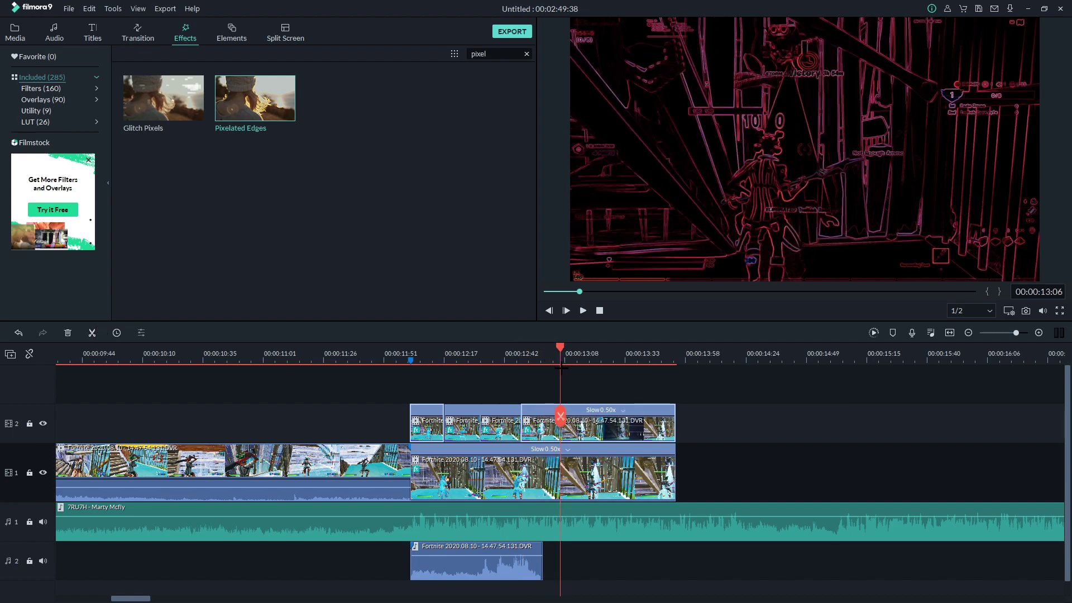
pyautogui.click(92, 332)
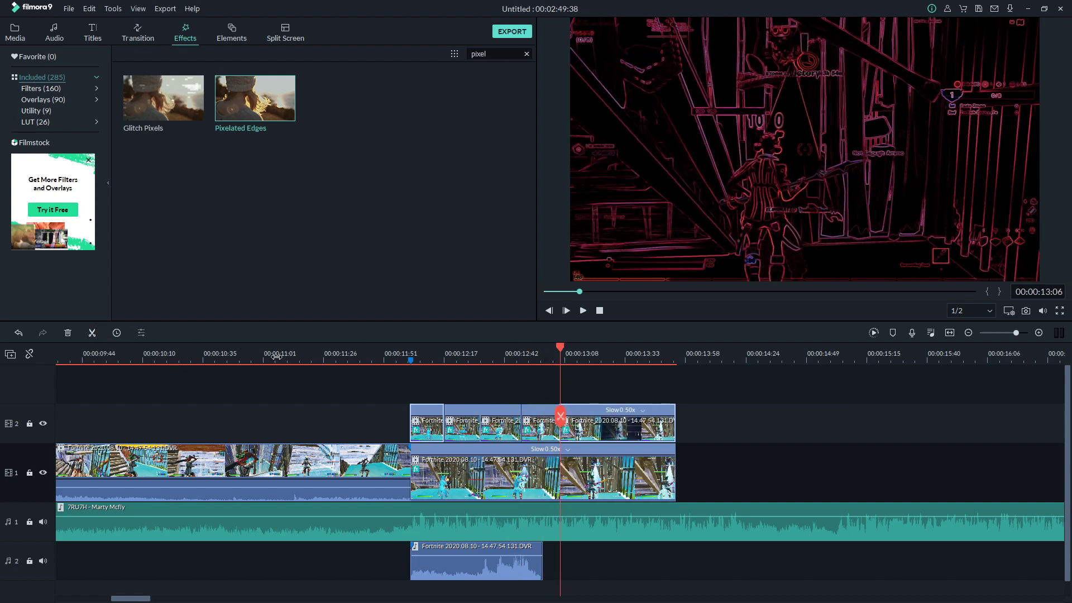
pyautogui.moveTo(560, 346); pyautogui.dragTo(598, 348)
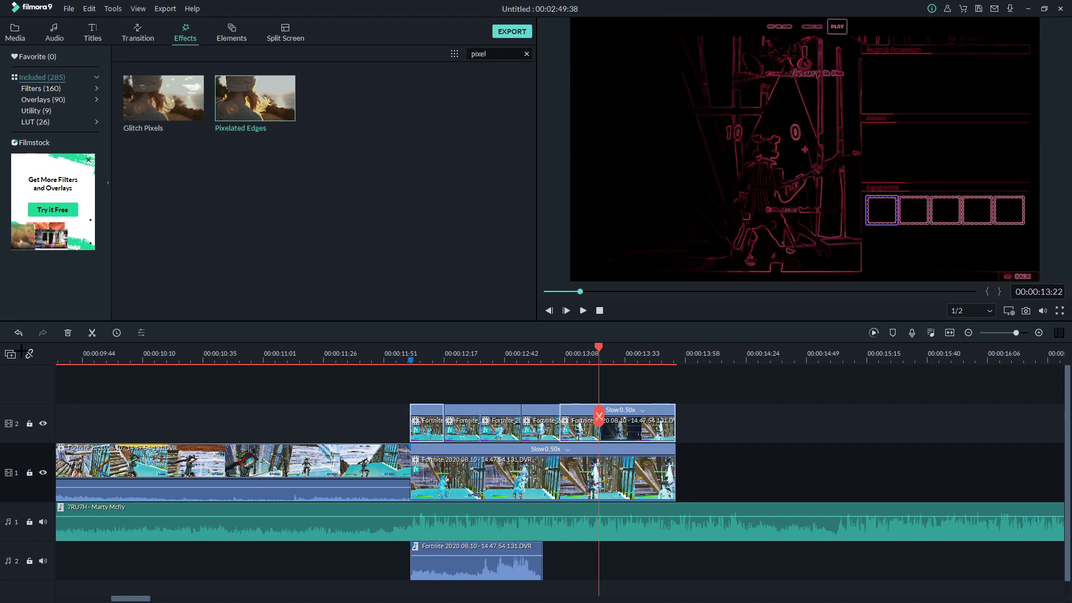
pyautogui.click(92, 333)
# Set the Pixelated Edges color to blue on the second upper segment and to green on the third.
pyautogui.doubleClick(462, 427)
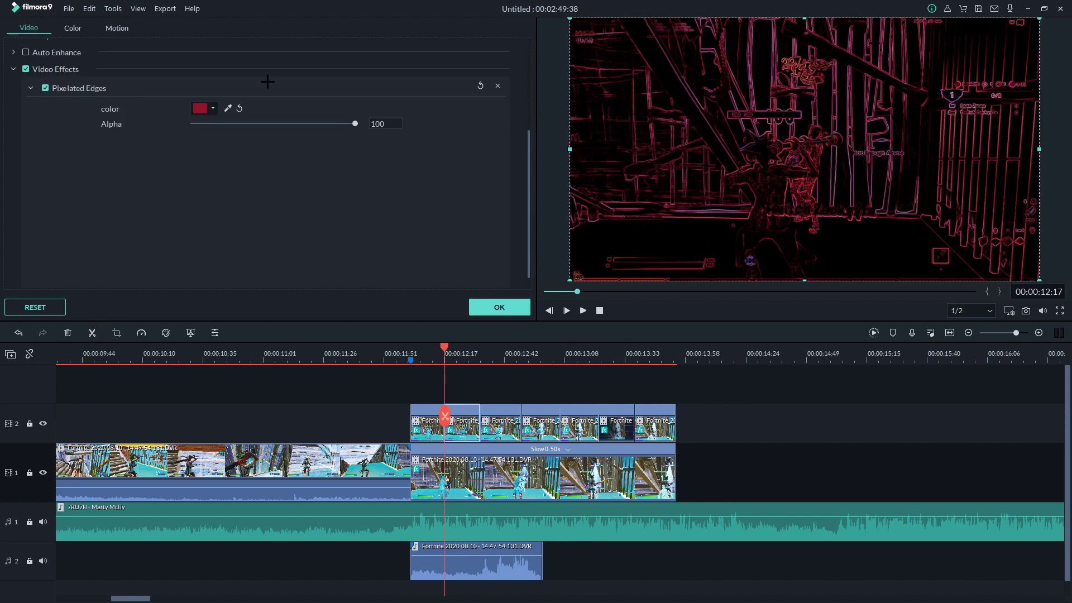
pyautogui.click(205, 107)
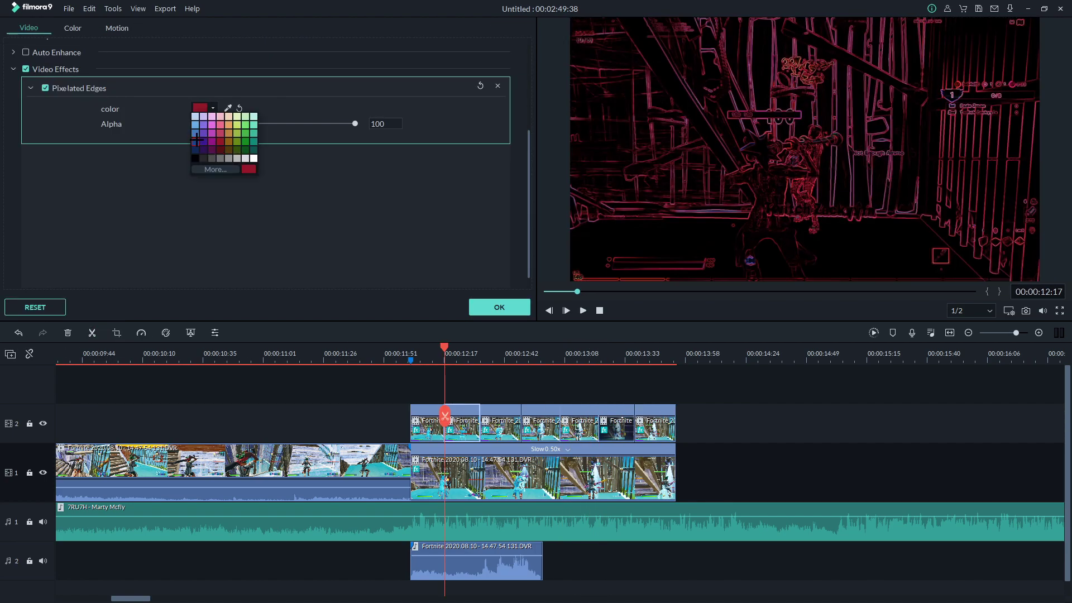
pyautogui.click(196, 141)
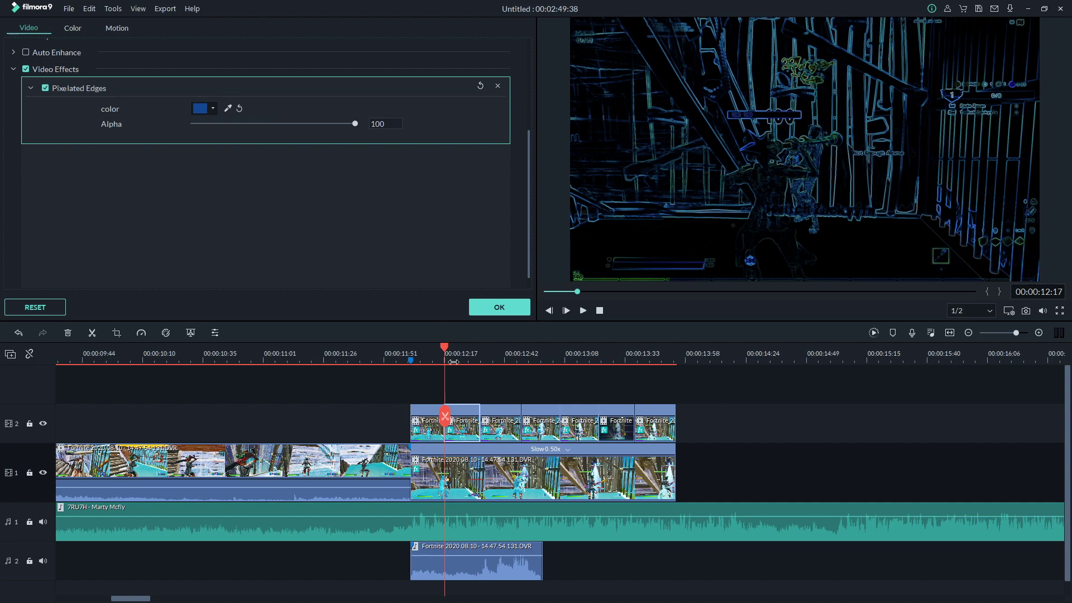
pyautogui.doubleClick(502, 428)
pyautogui.click(205, 108)
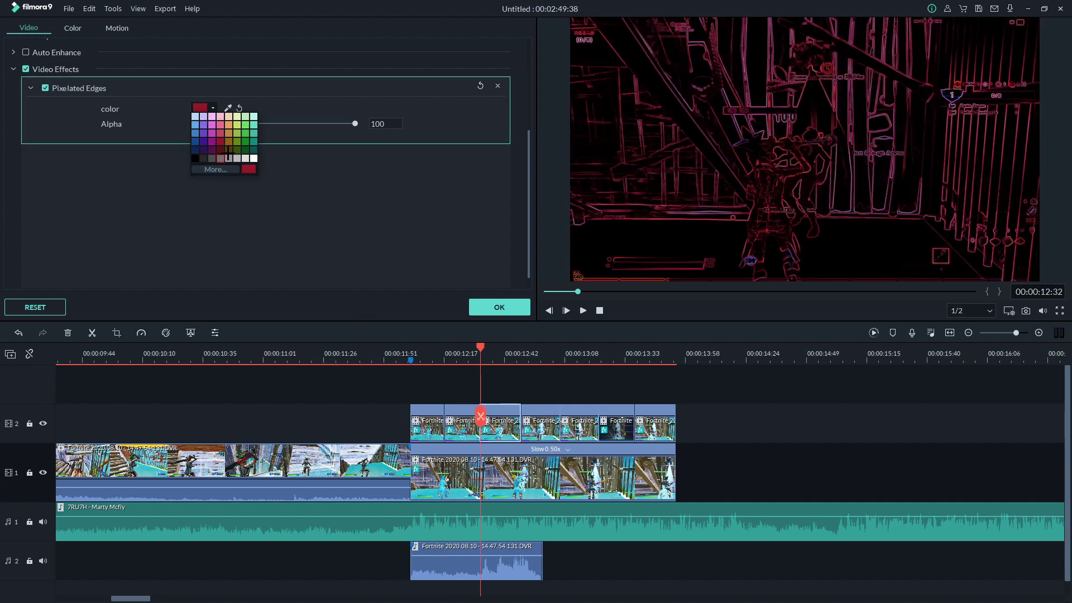
pyautogui.click(250, 144)
# Set the Pixelated Edges color of the fourth upper segment to white.
pyautogui.press('Down')
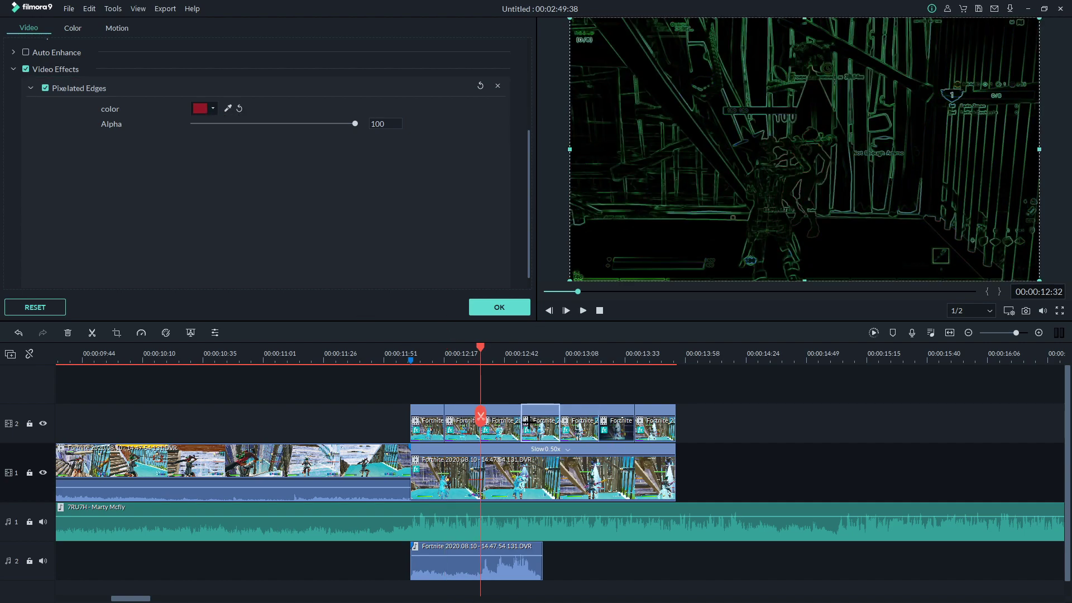
pyautogui.click(206, 108)
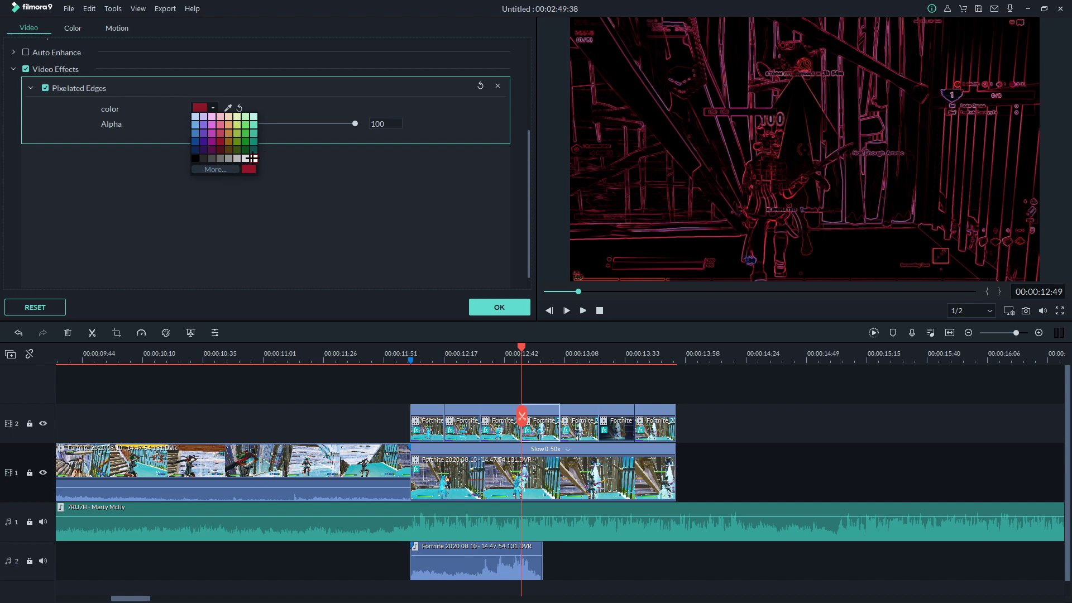
pyautogui.click(254, 158)
# Set the Pixelated Edges color of the fifth upper segment, starting at 00:00:13:06, to light pink.
pyautogui.press('Down')
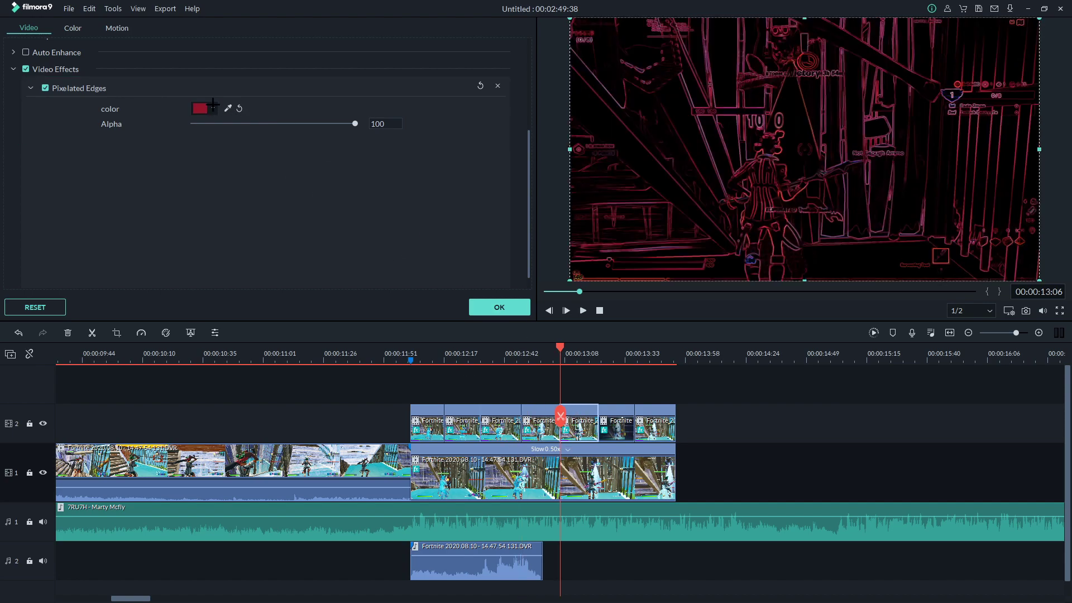
pyautogui.click(205, 107)
pyautogui.click(234, 158)
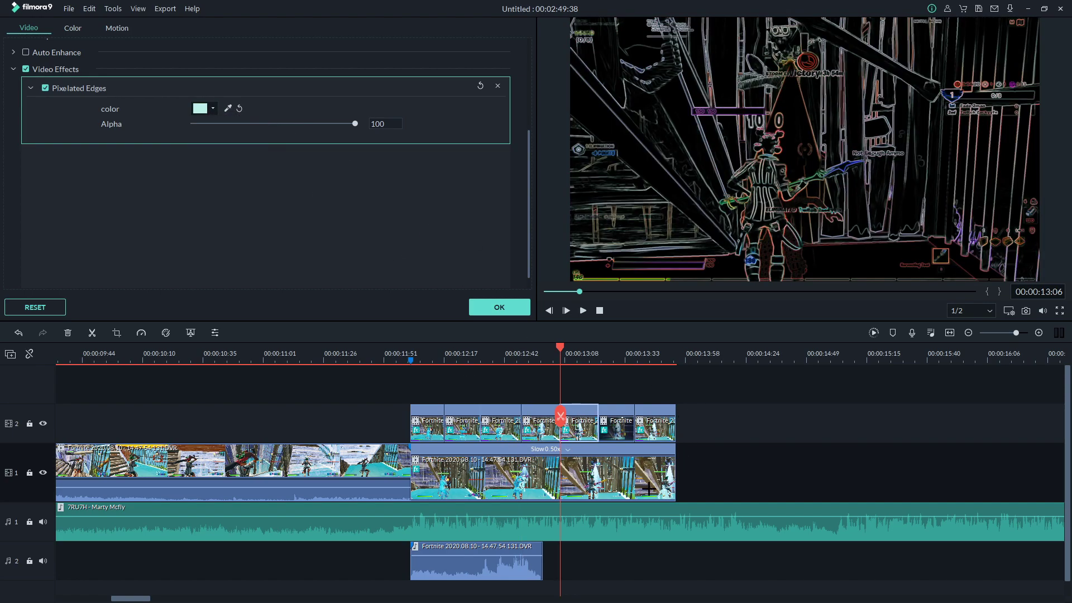
pyautogui.press('Up')
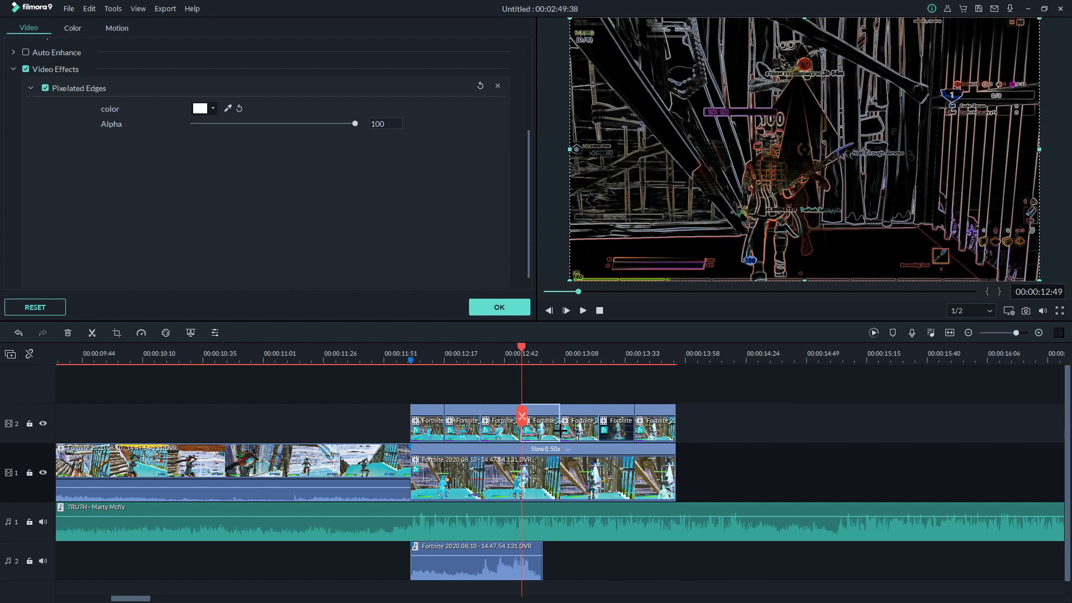
pyautogui.press('Down')
pyautogui.click(199, 108)
pyautogui.click(224, 116)
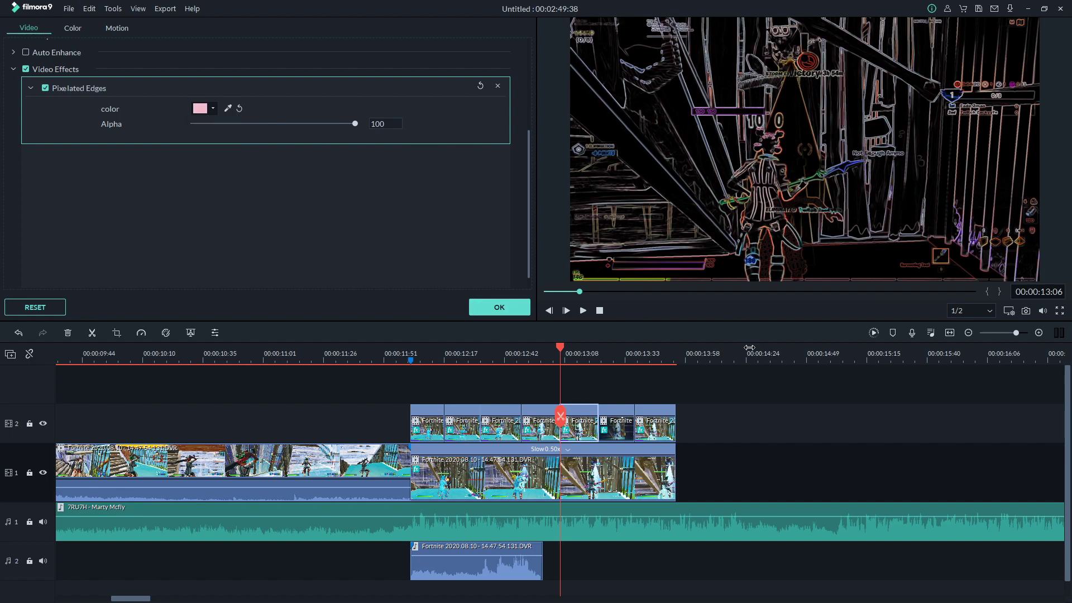
# Set the Pixelated Edges color to yellow on the sixth upper segment and dark purple on the last, and apply the changes.
pyautogui.press('Down')
pyautogui.click(195, 108)
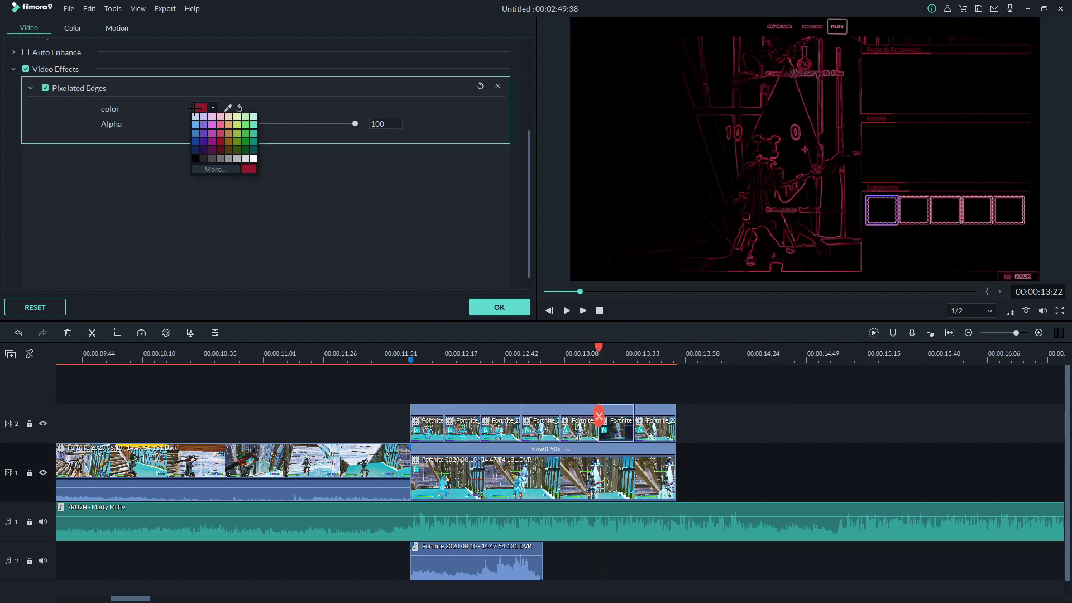
pyautogui.click(236, 128)
pyautogui.click(657, 416)
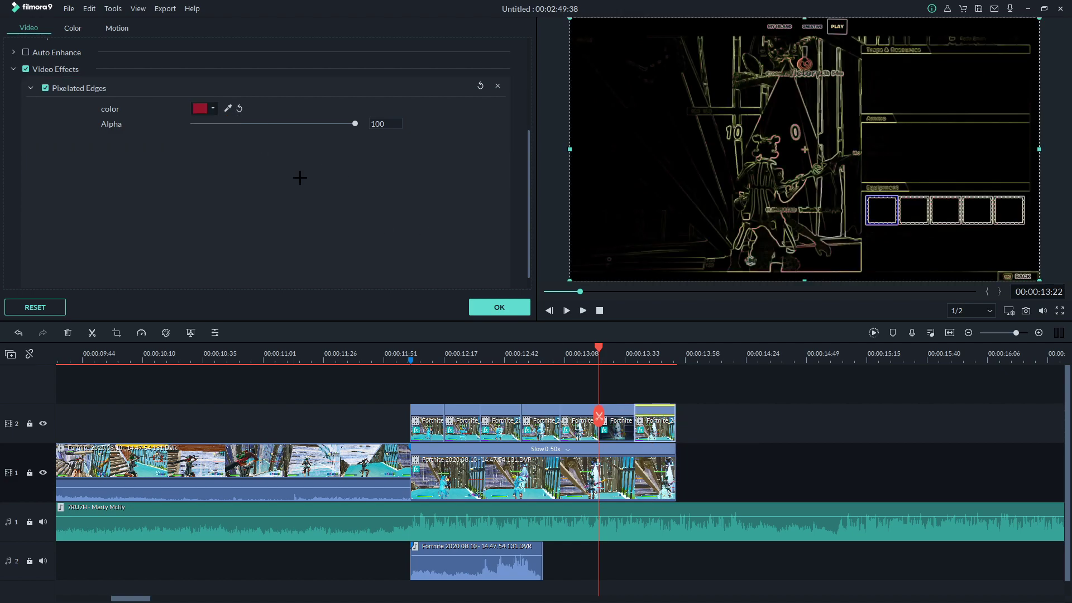
pyautogui.click(202, 110)
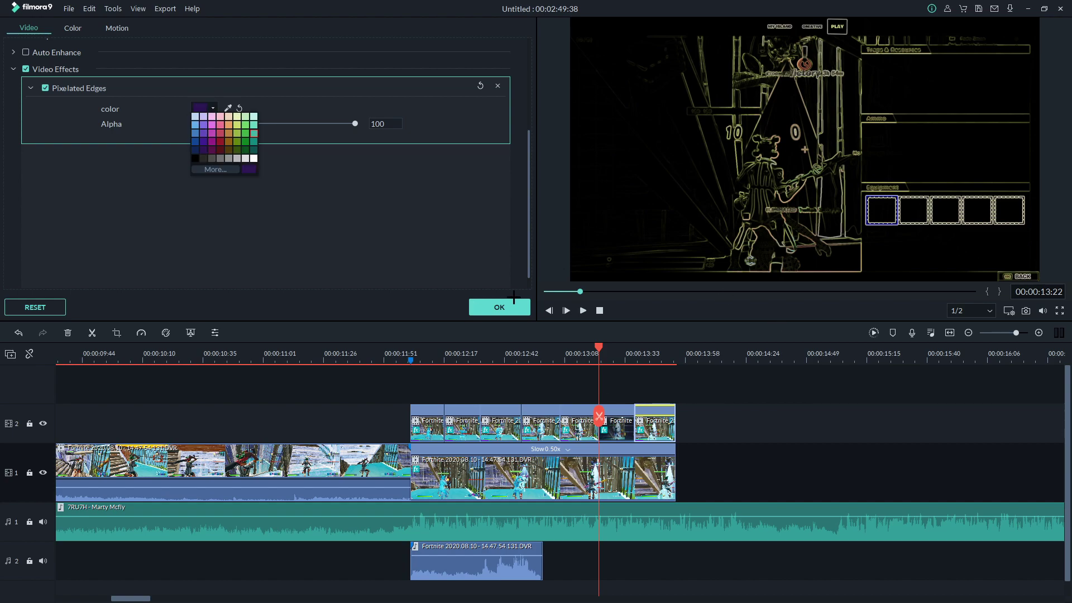
pyautogui.click(499, 307)
# Add a Dissolve transition at every cut between the upper segments and play back the slow-motion section.
pyautogui.click(137, 32)
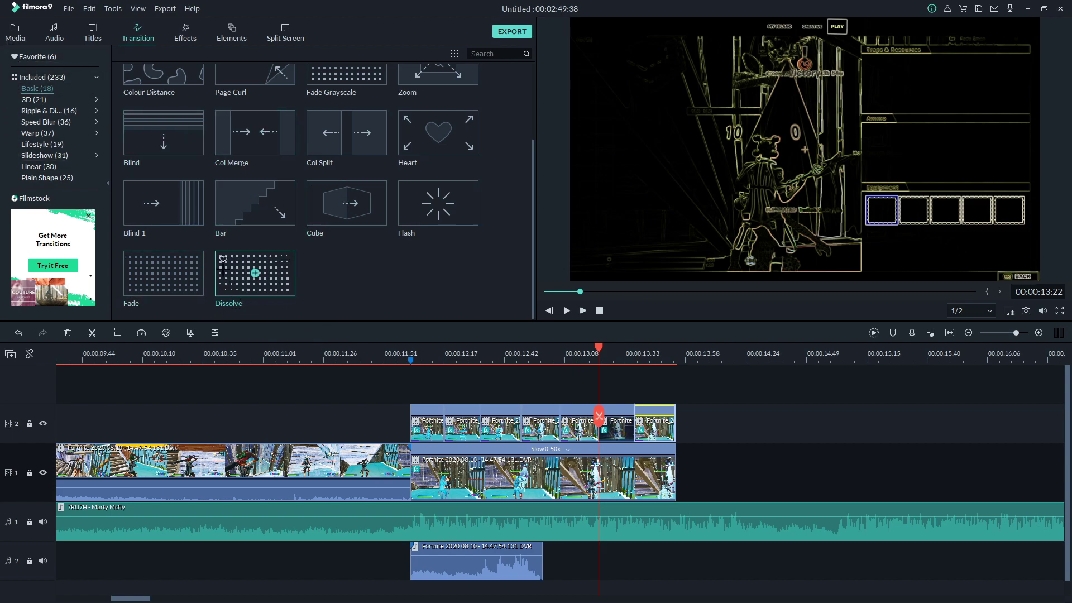
pyautogui.moveTo(240, 287); pyautogui.dragTo(444, 422)
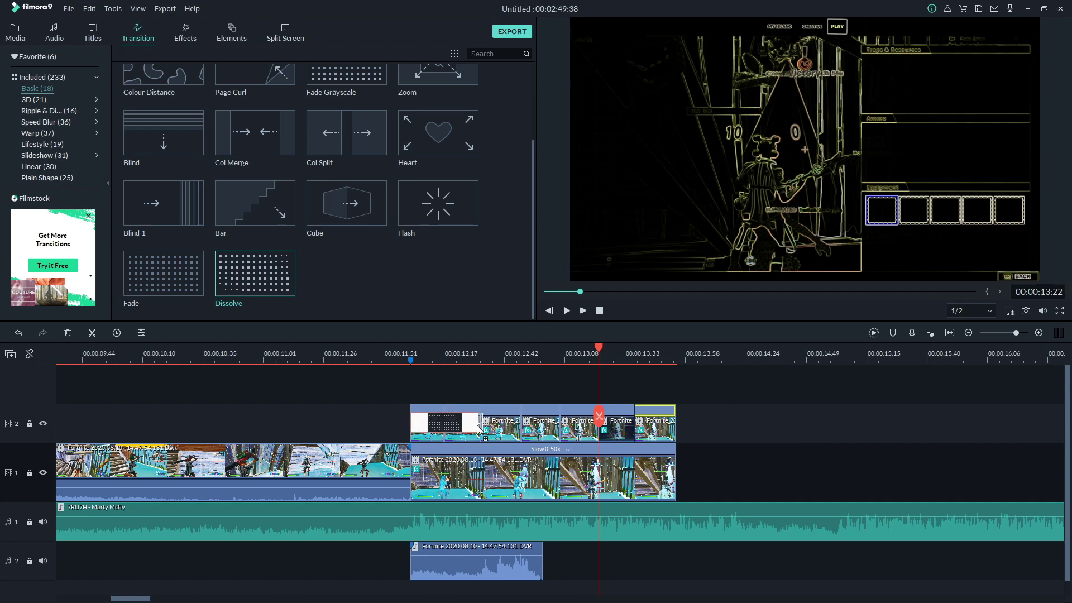
pyautogui.click(382, 357)
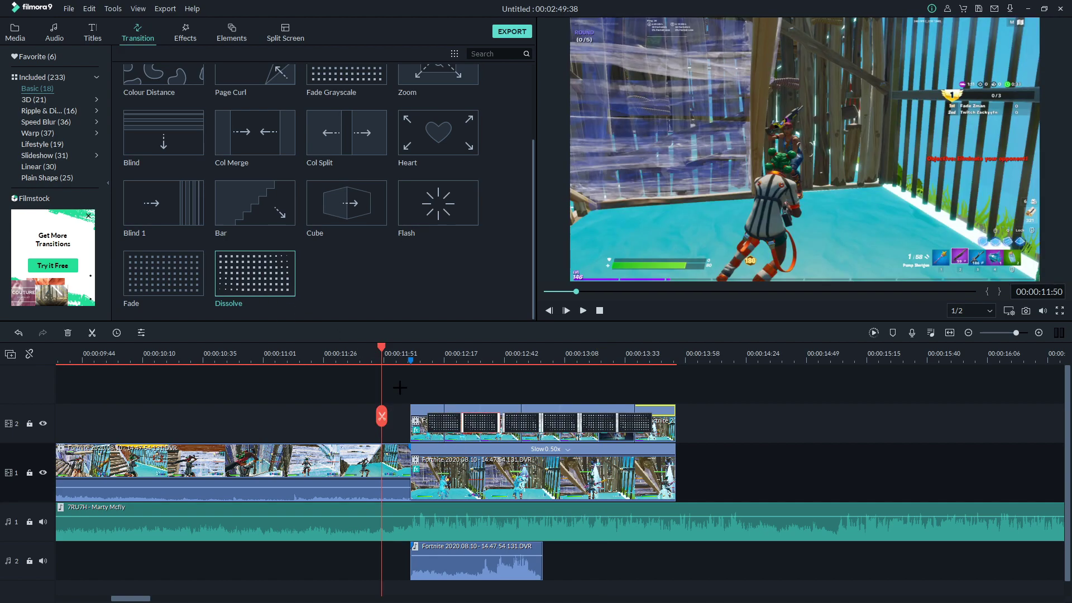
pyautogui.press('space')
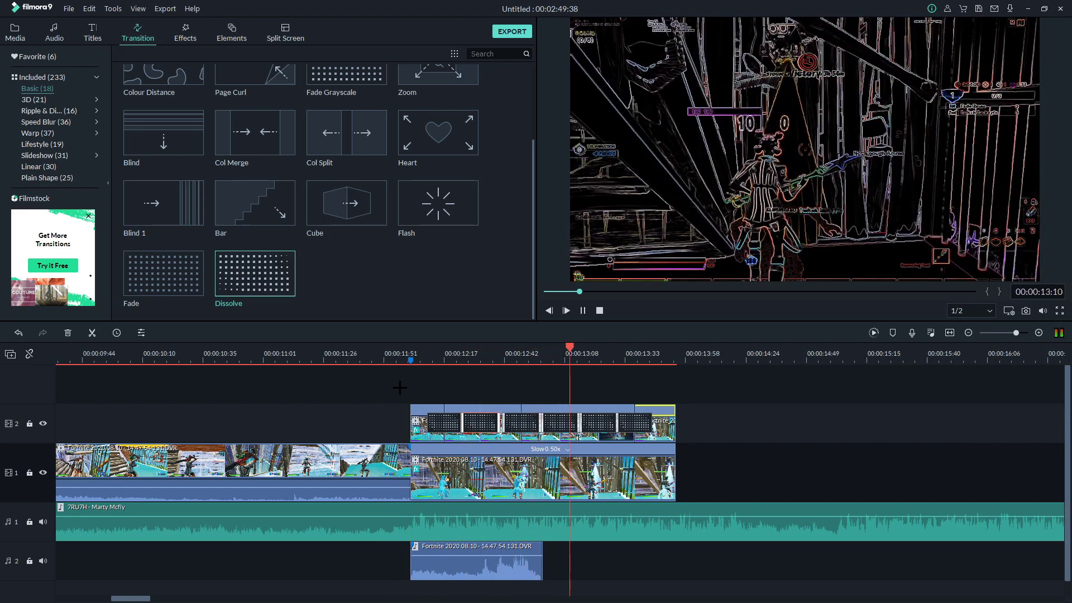
pyautogui.press('space')
# Render a preview of the timeline and play back the rendered clips.
pyautogui.click(68, 9)
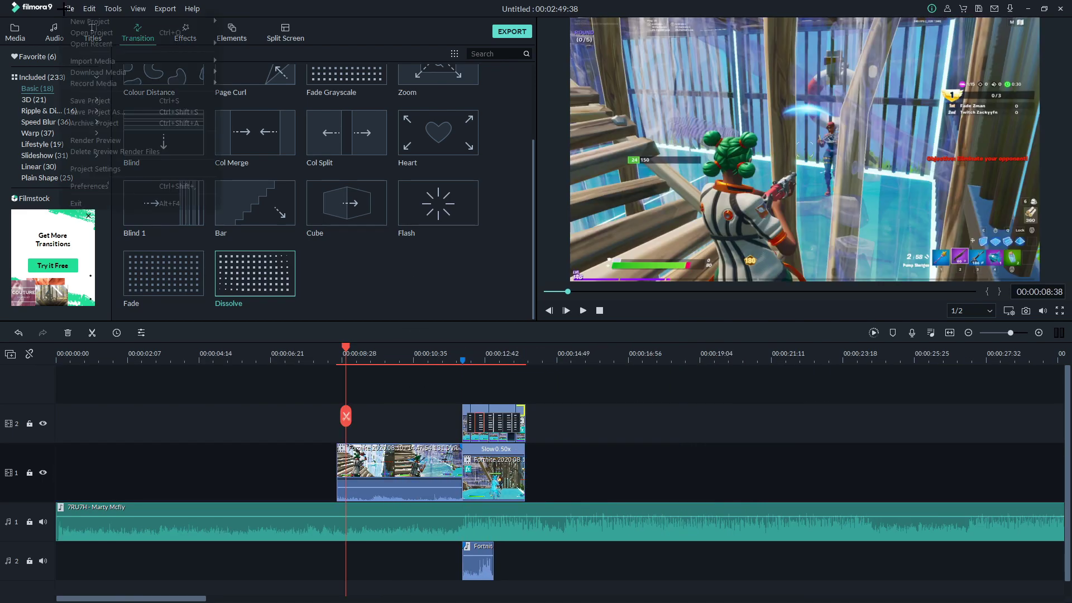
pyautogui.click(118, 141)
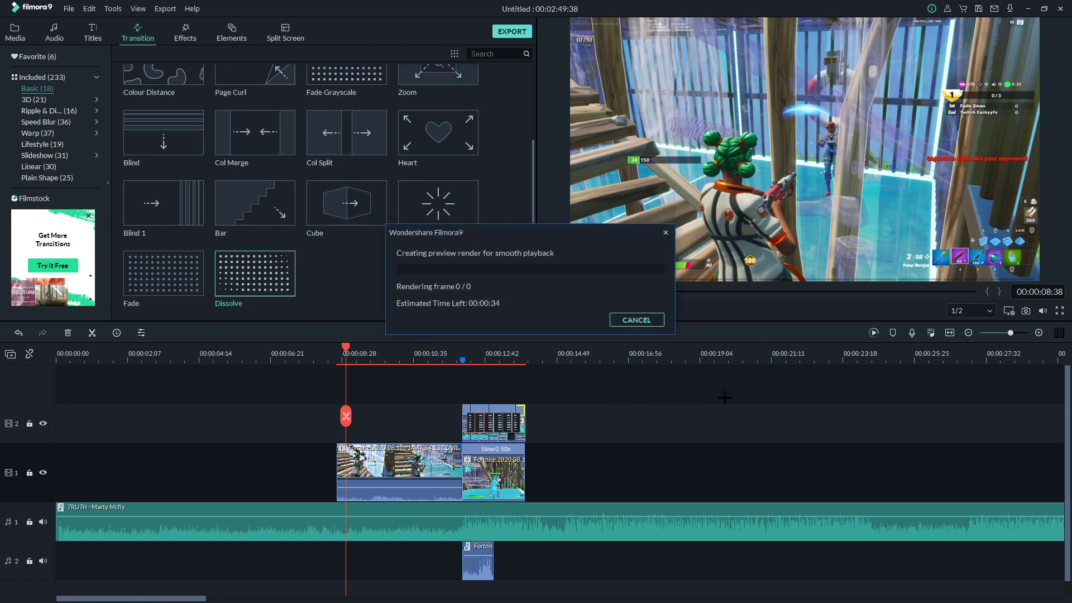
pyautogui.press('space')
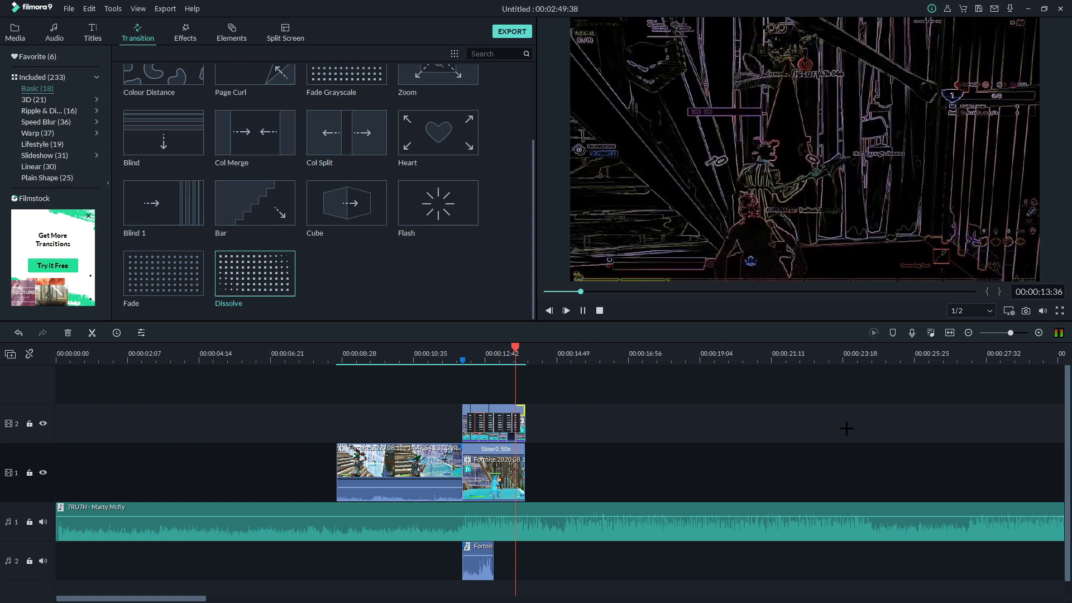
pyautogui.press('space')
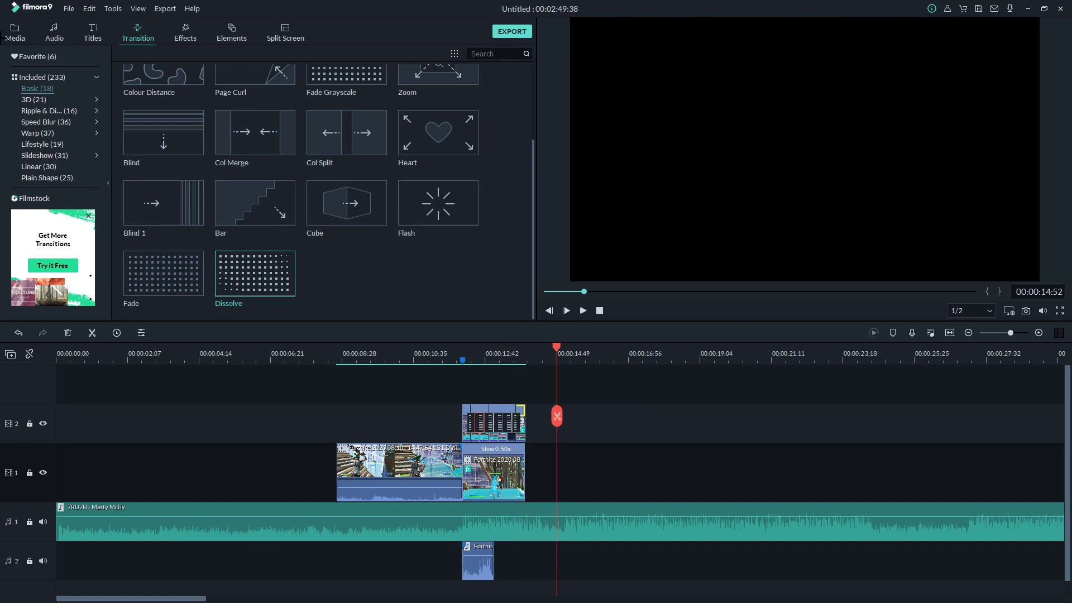
# Add the SWOOSH MAIN sound from My Music on the third audio track, starting just before the slow motion, and play it back.
pyautogui.click(63, 29)
pyautogui.click(89, 155)
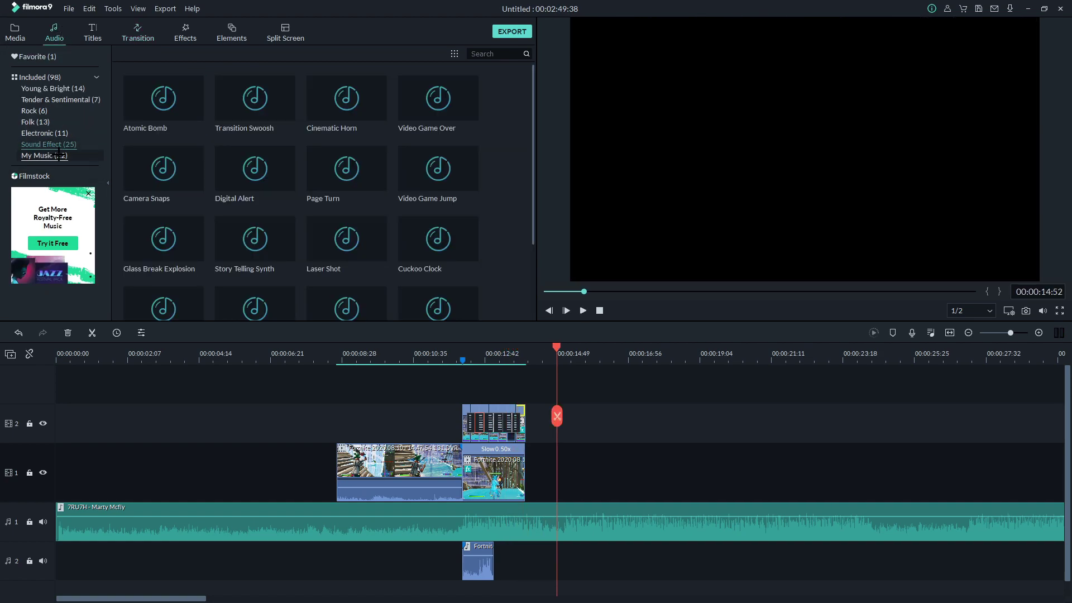
pyautogui.scroll(-4, 402, 237)
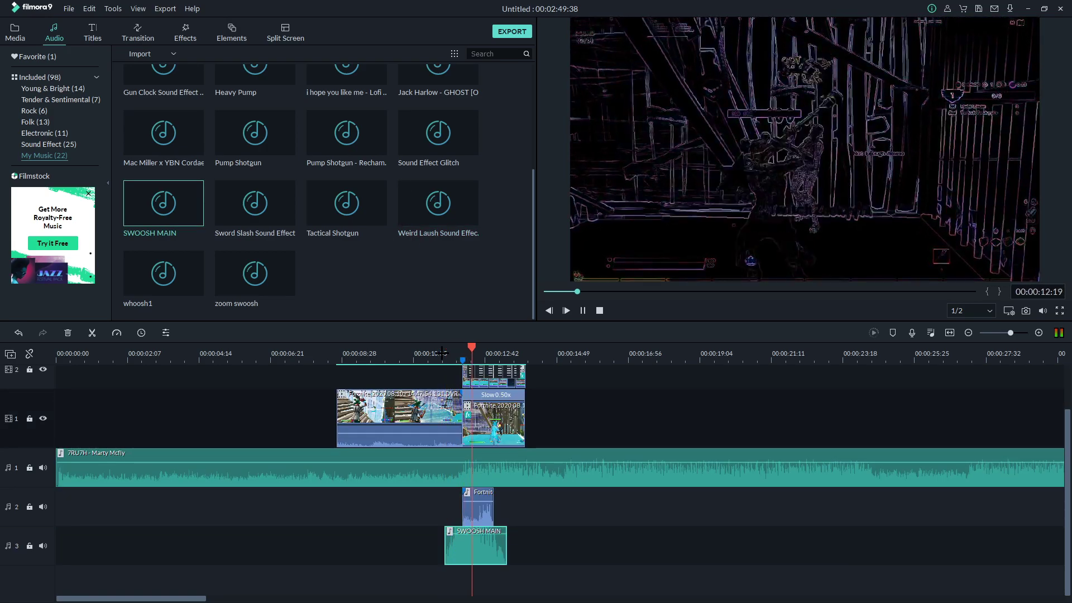
pyautogui.press('space')
# Trim both ends of the 7RU7H - Marty Mcfly music so it extends only slightly beyond the gameplay clips.
pyautogui.scroll(-8, 614, 385)
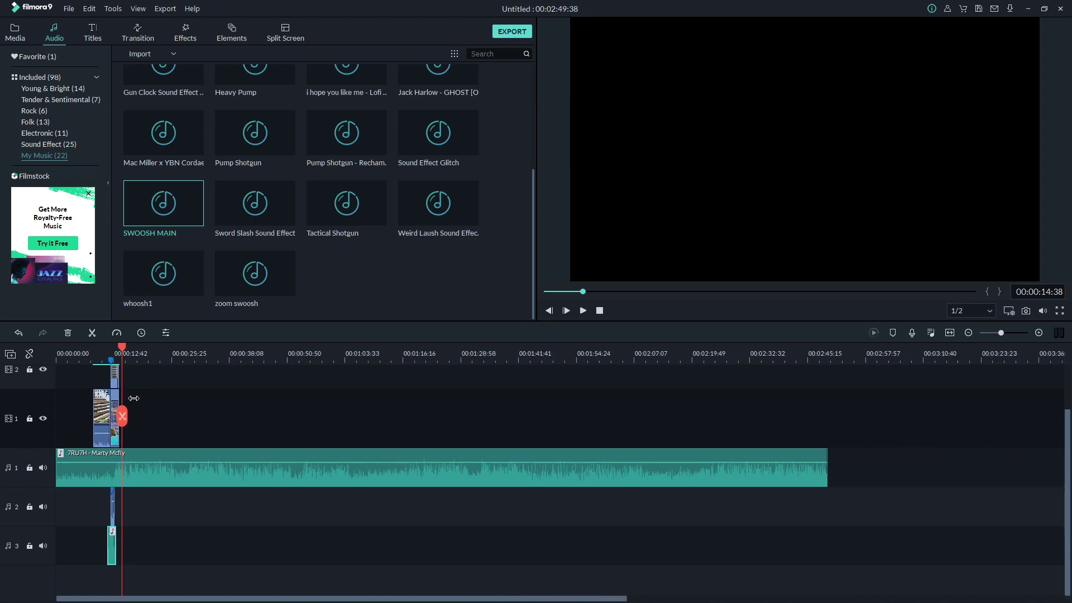
pyautogui.moveTo(124, 407); pyautogui.dragTo(130, 408)
pyautogui.click(678, 478)
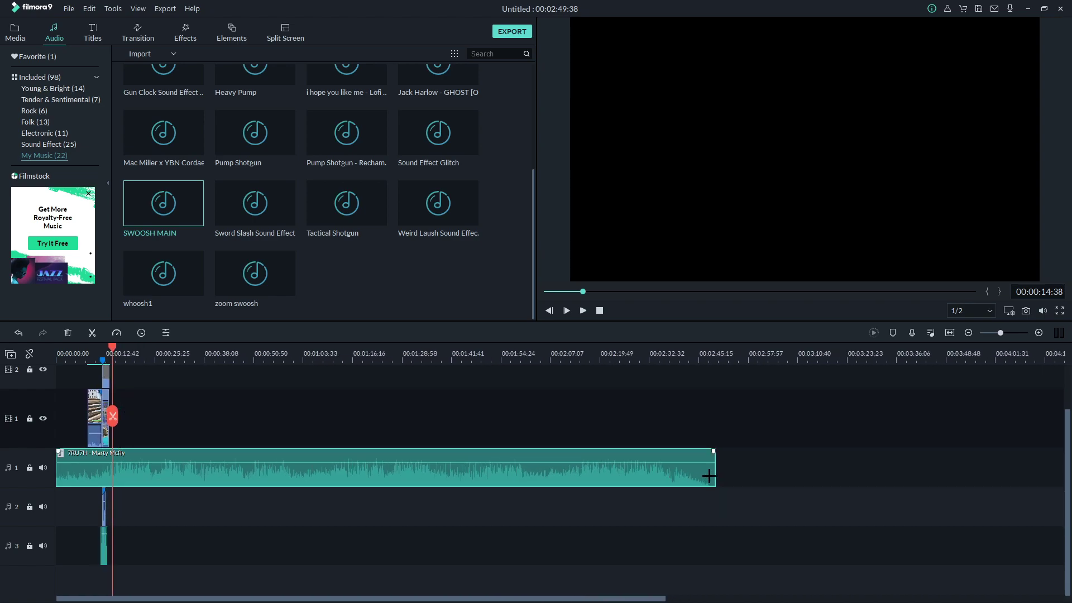
pyautogui.moveTo(716, 471); pyautogui.dragTo(98, 473)
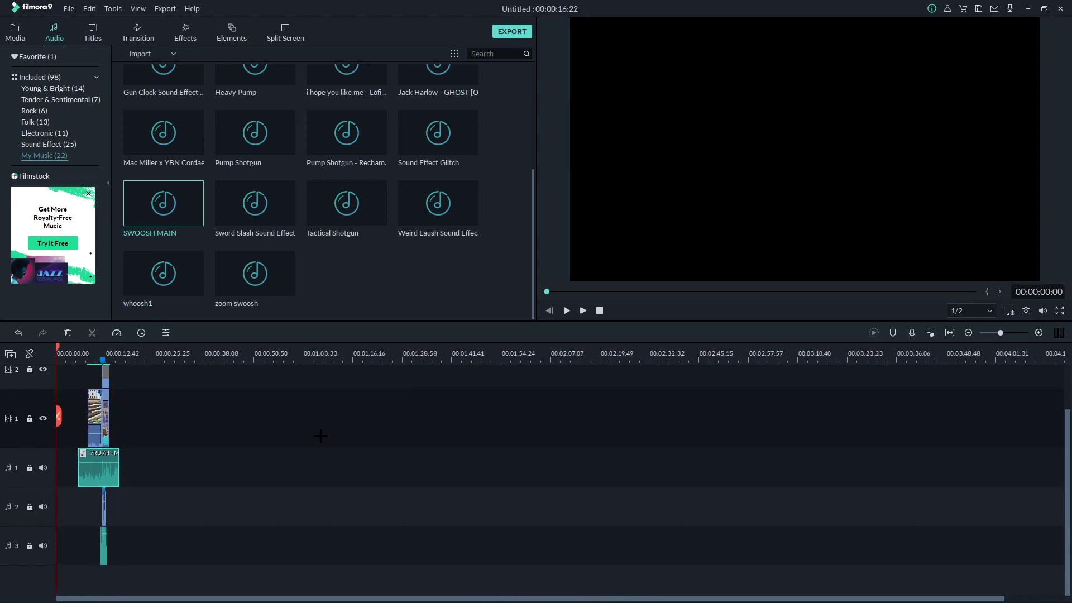